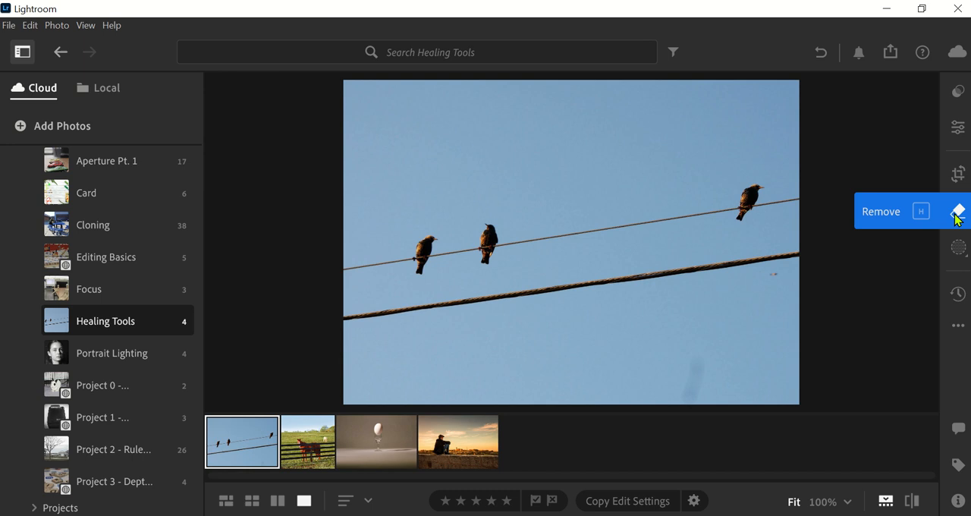
# Open the Remove tools for the birds photo and look through the Remove, Heal and Clone modes' options.
pyautogui.click(958, 216)
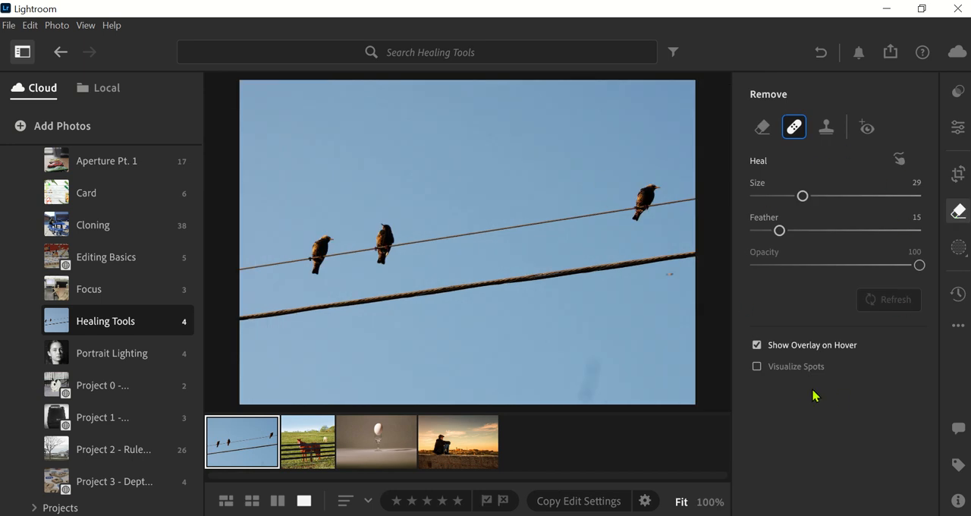
pyautogui.click(759, 132)
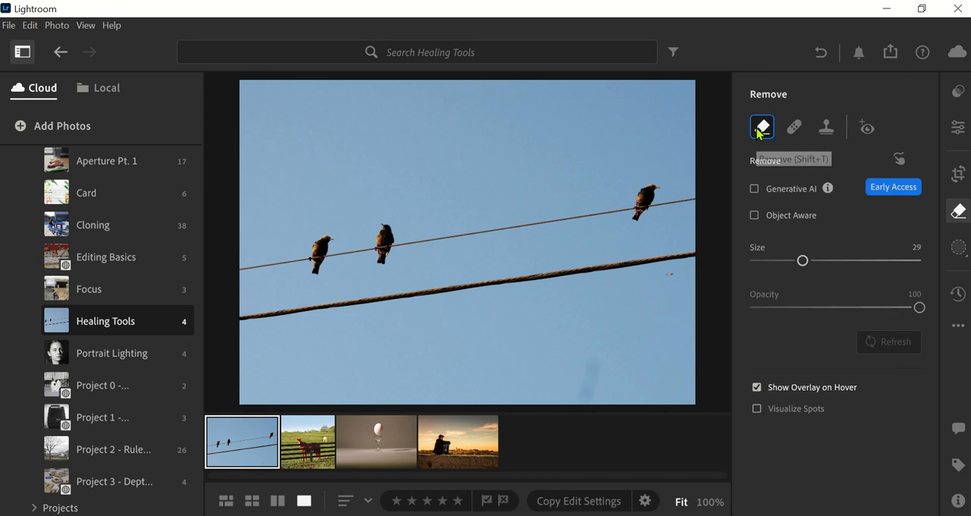
pyautogui.click(796, 130)
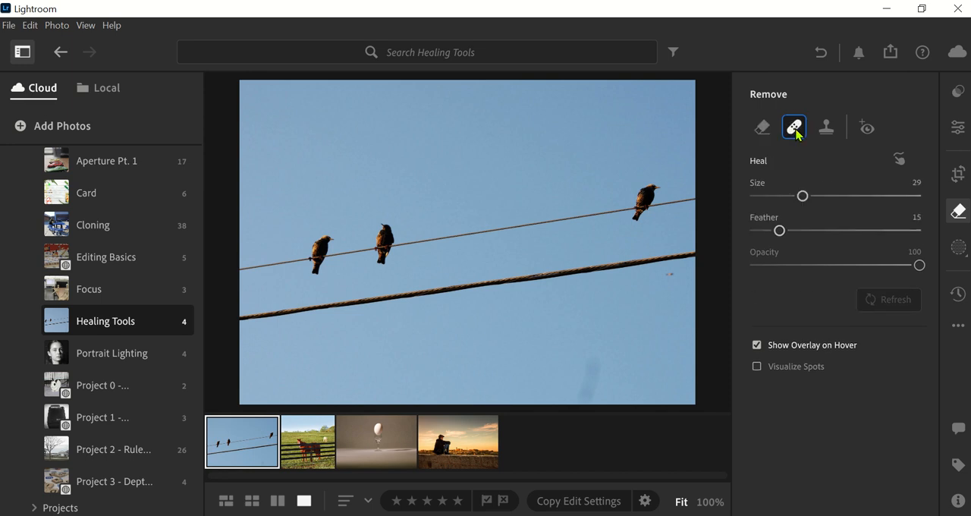
pyautogui.click(825, 131)
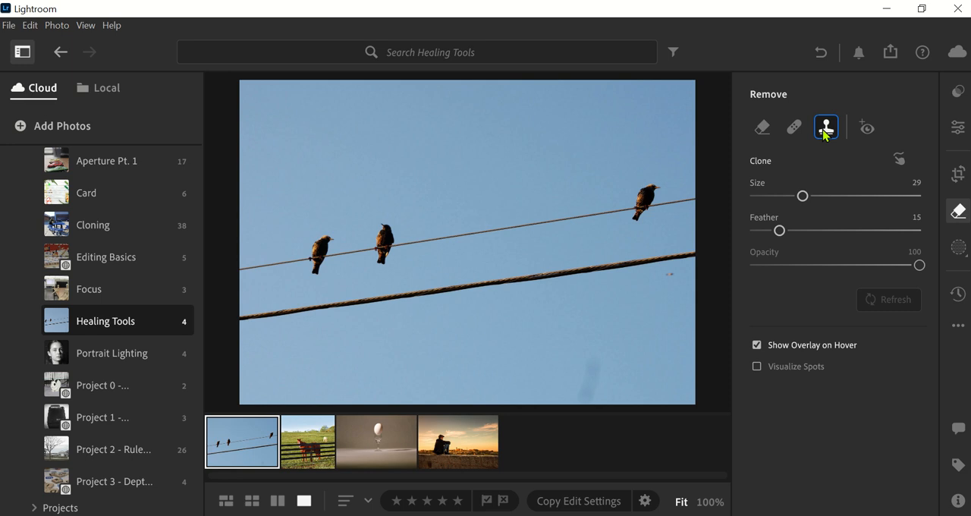
pyautogui.click(792, 132)
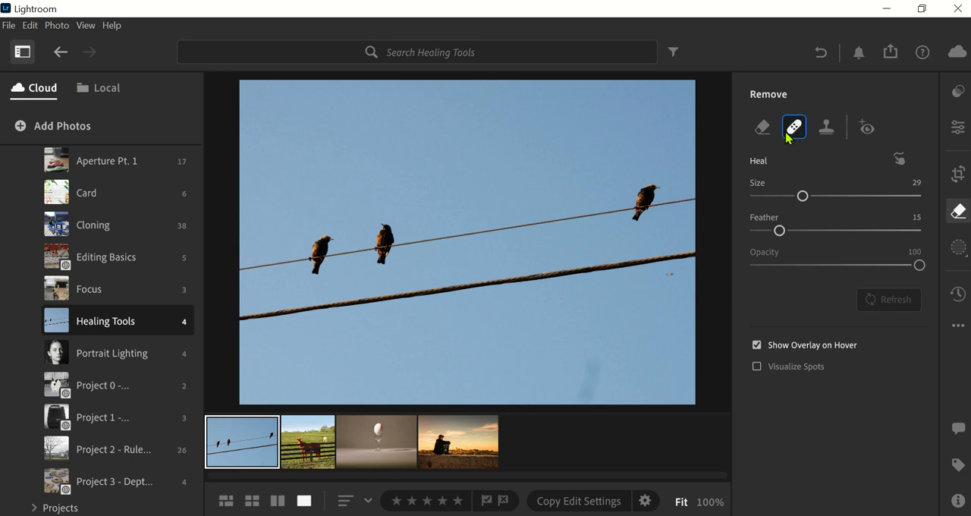
pyautogui.click(762, 129)
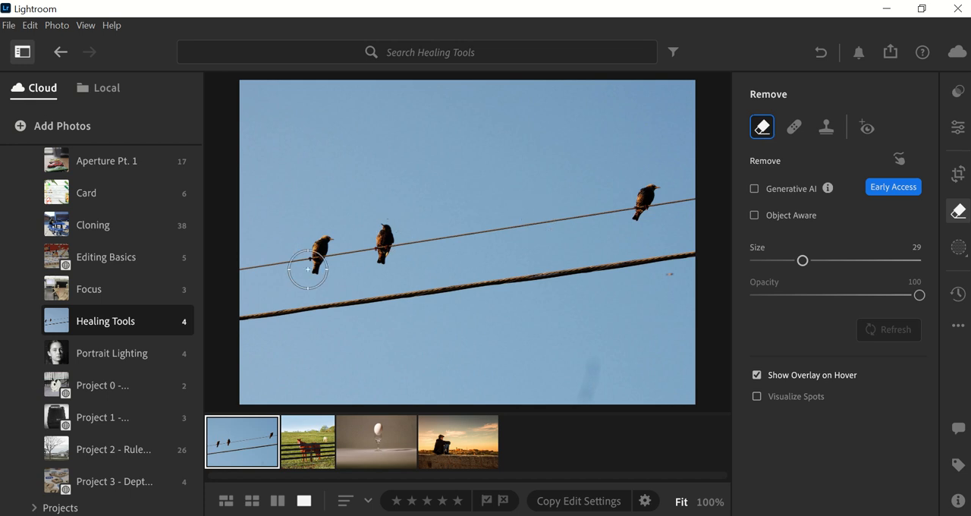
# View the horse, egg and sunset photos in the Healing Tools album and return to the birds photo.
pyautogui.click(318, 454)
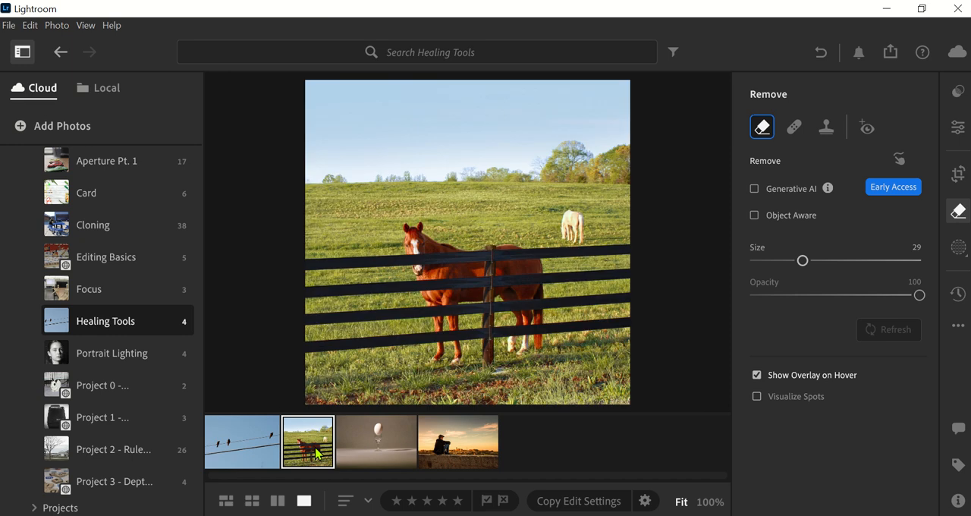
pyautogui.click(370, 456)
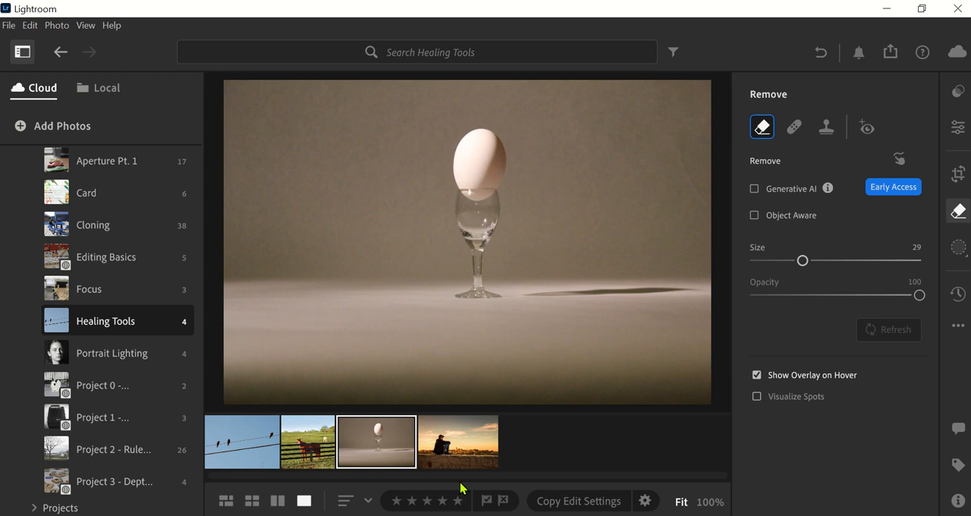
pyautogui.click(453, 458)
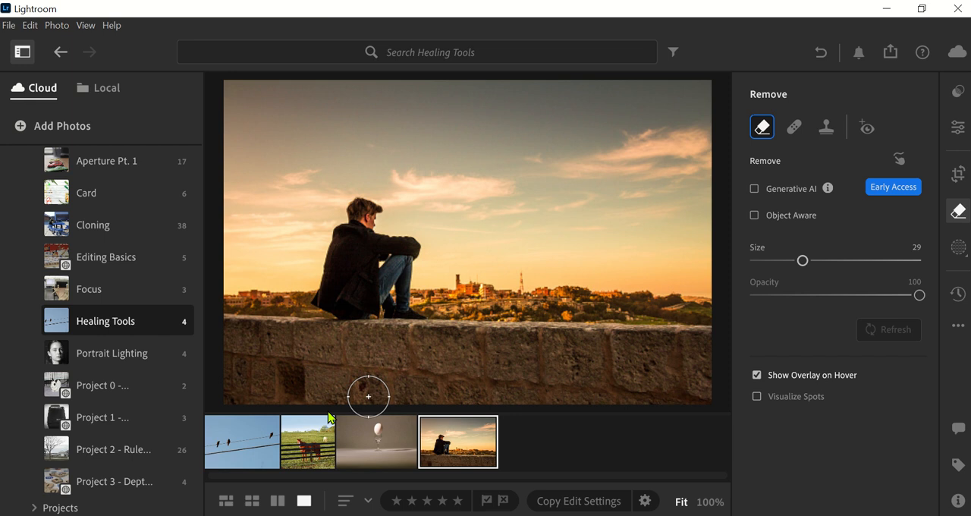
pyautogui.click(233, 440)
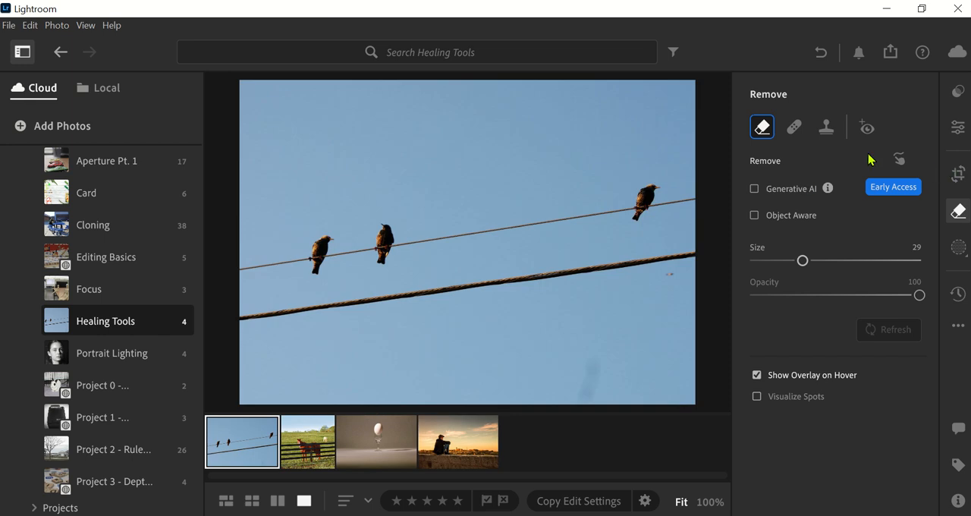
# Set up the Clone tool with size 44, feather 50 and opacity 100.
pyautogui.click(827, 129)
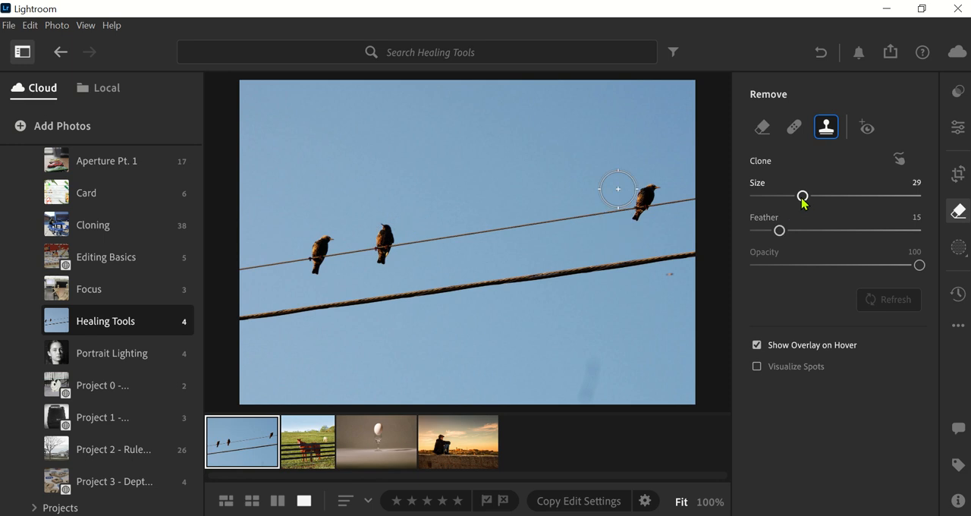
pyautogui.moveTo(803, 196)
pyautogui.mouseDown()
pyautogui.moveTo(840, 205)
pyautogui.moveTo(803, 202)
pyautogui.mouseUp()
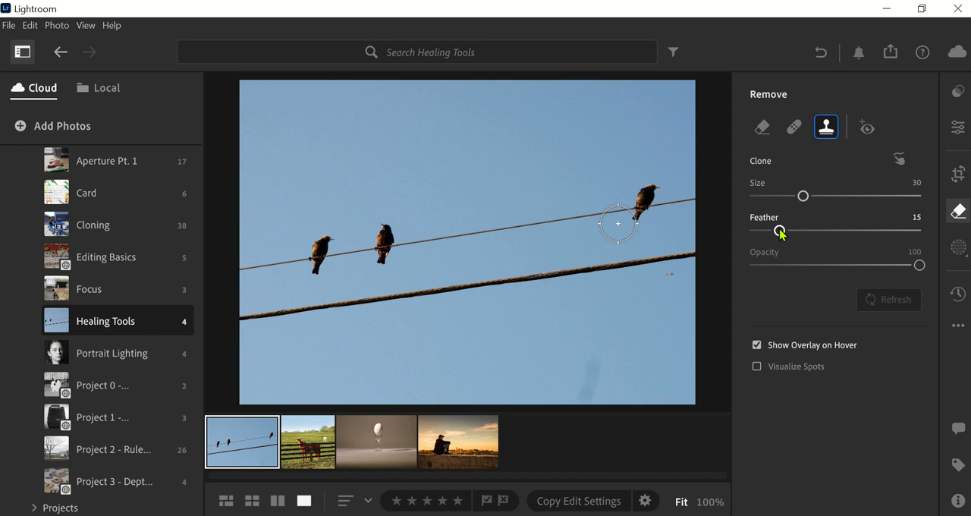
pyautogui.moveTo(780, 234)
pyautogui.mouseDown()
pyautogui.moveTo(751, 235)
pyautogui.moveTo(915, 244)
pyautogui.moveTo(733, 239)
pyautogui.moveTo(861, 230)
pyautogui.mouseUp()
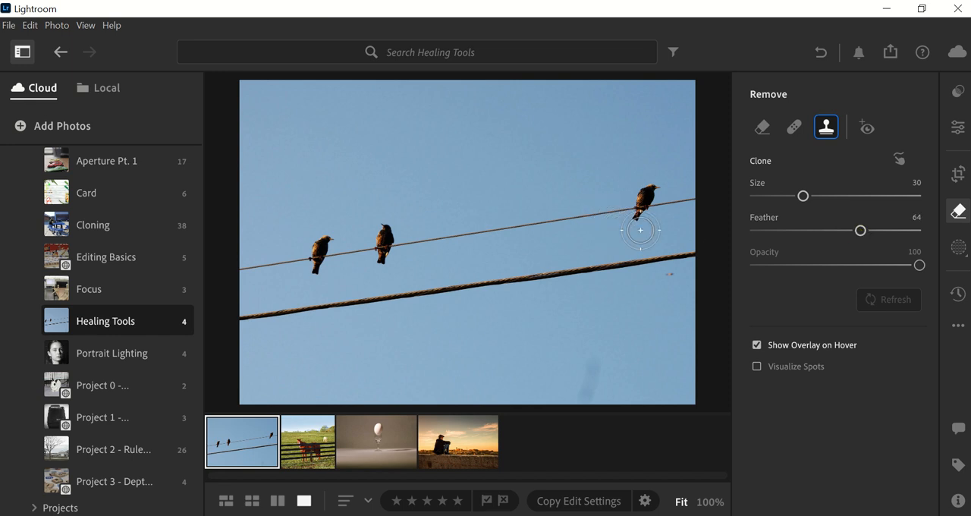
pyautogui.moveTo(859, 233); pyautogui.dragTo(938, 234)
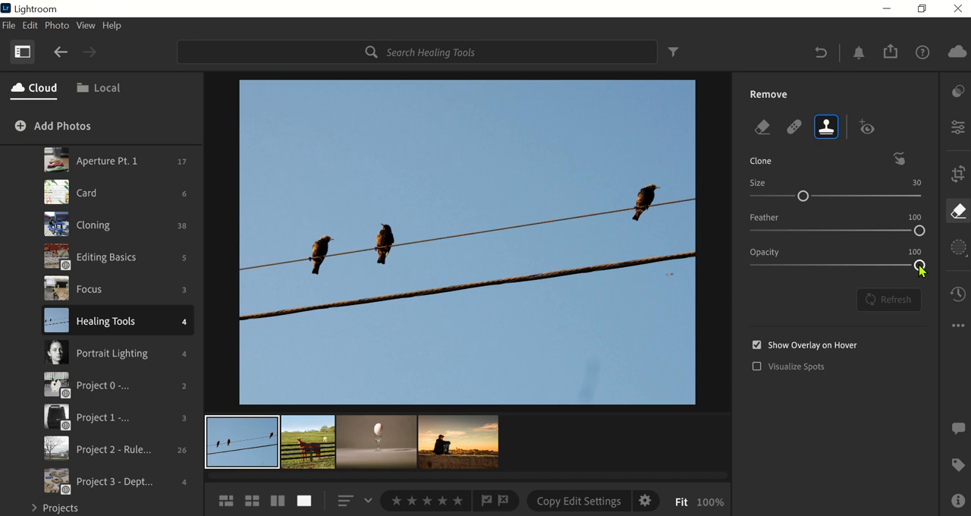
pyautogui.moveTo(920, 266)
pyautogui.mouseDown()
pyautogui.moveTo(824, 275)
pyautogui.moveTo(883, 270)
pyautogui.moveTo(757, 267)
pyautogui.moveTo(936, 268)
pyautogui.mouseUp()
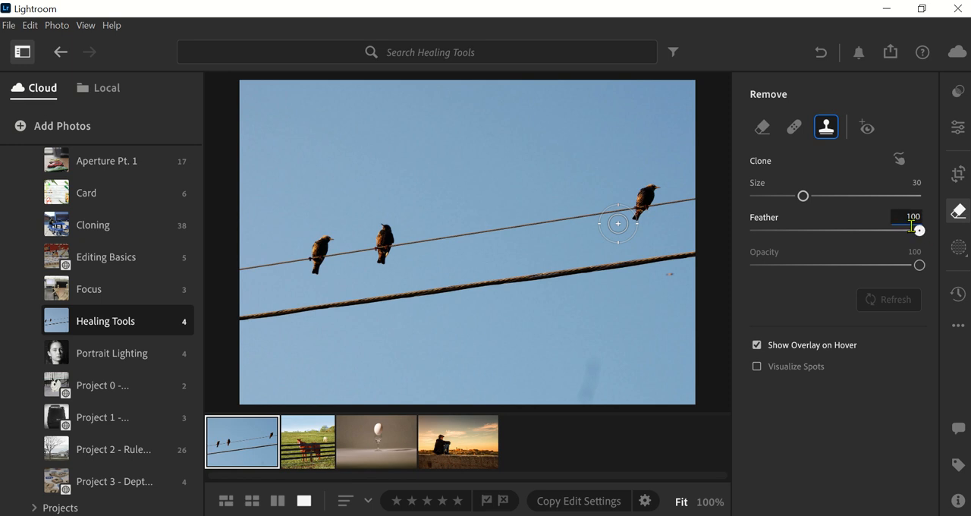
pyautogui.moveTo(919, 231); pyautogui.dragTo(837, 232)
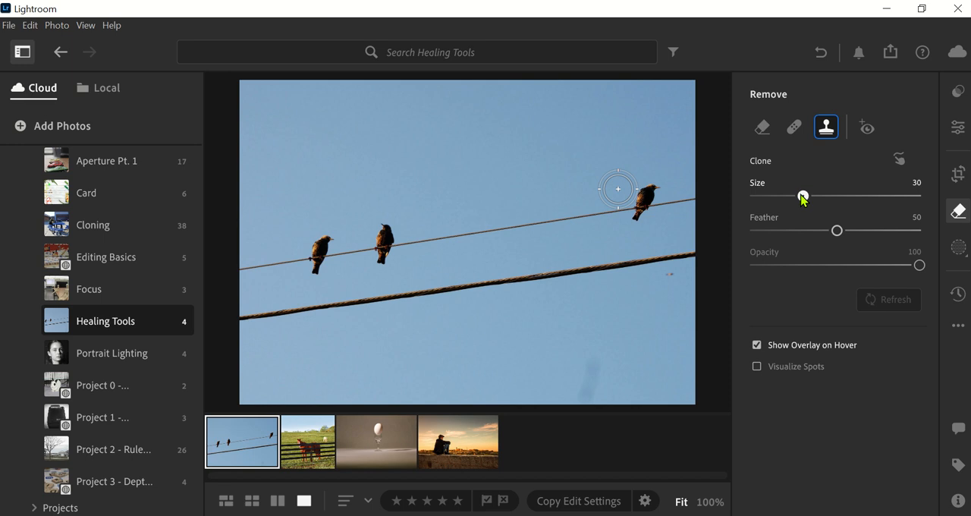
pyautogui.moveTo(803, 196); pyautogui.dragTo(827, 196)
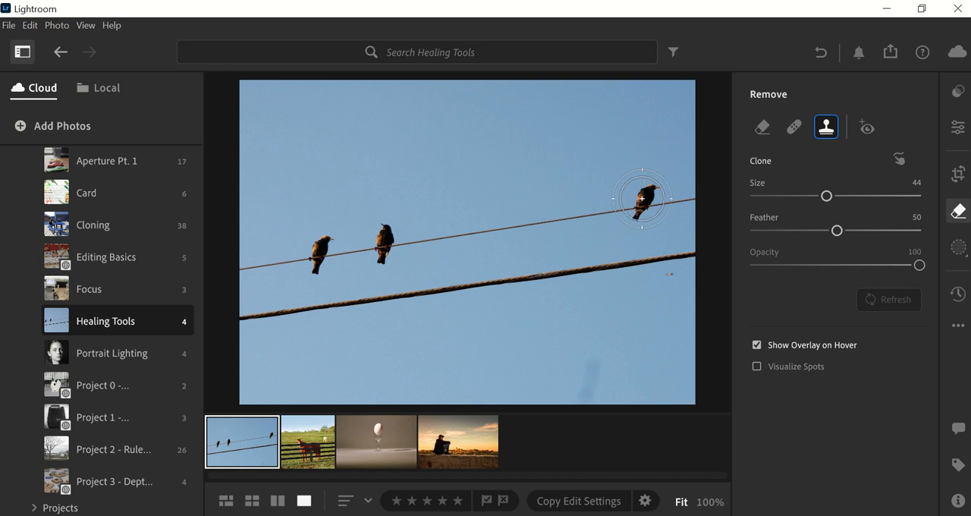
# Clone out the rightmost bird using clean wire and sky just left of it, and check the repair without the hover overlay.
pyautogui.moveTo(649, 195); pyautogui.dragTo(640, 208)
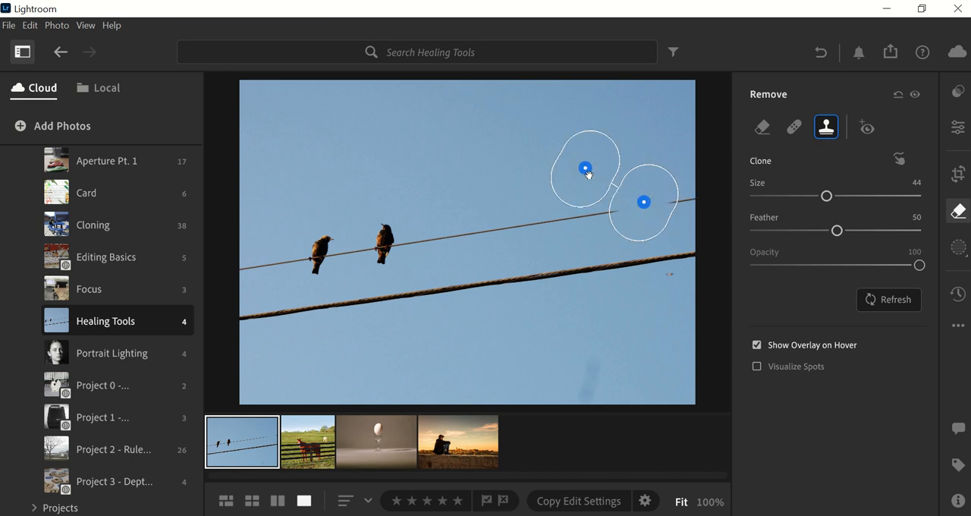
pyautogui.moveTo(586, 168); pyautogui.dragTo(547, 219)
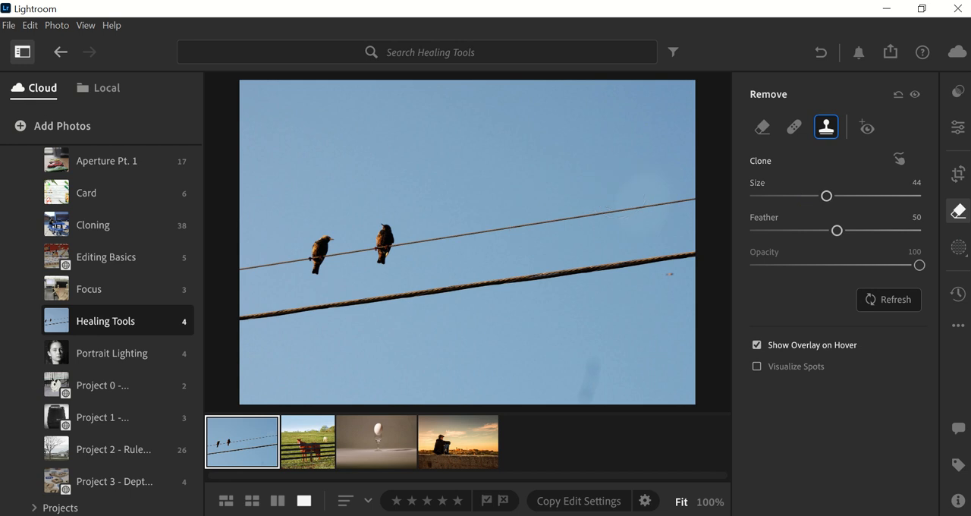
pyautogui.click(756, 344)
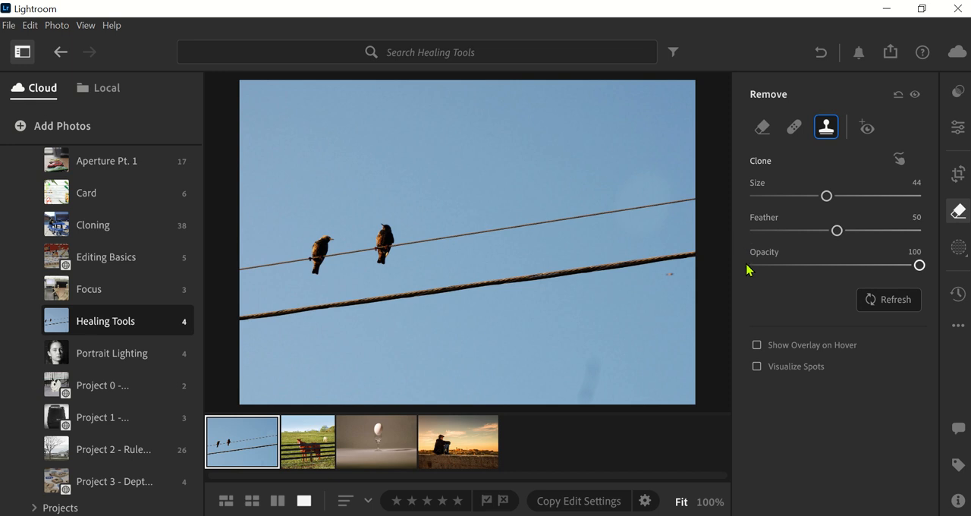
pyautogui.click(758, 345)
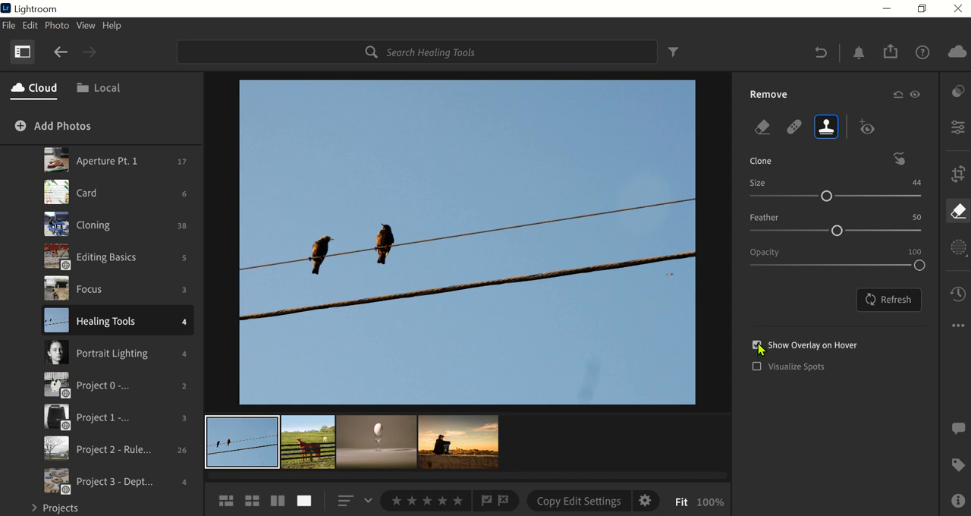
# Switch to the Heal tool at size 52 and delete the trial heal over the middle bird.
pyautogui.click(795, 129)
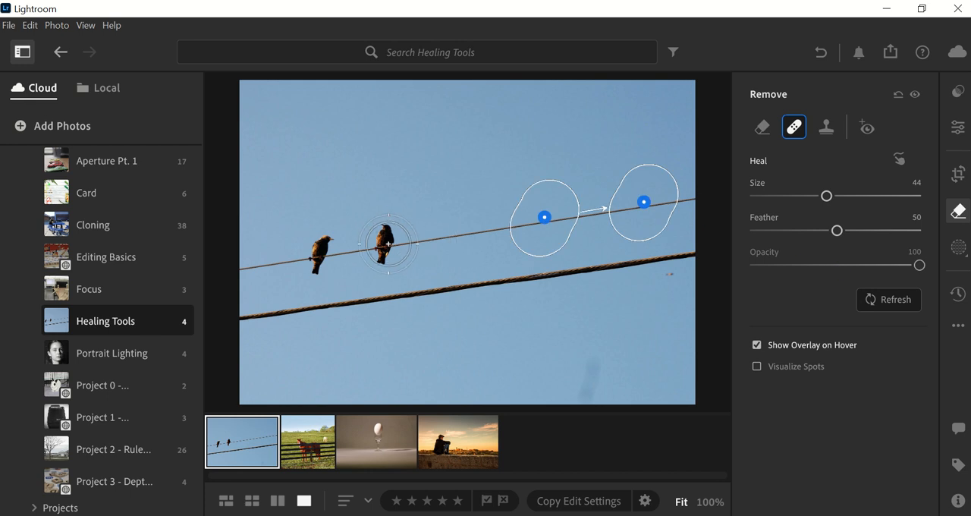
pyautogui.moveTo(387, 242); pyautogui.dragTo(386, 238)
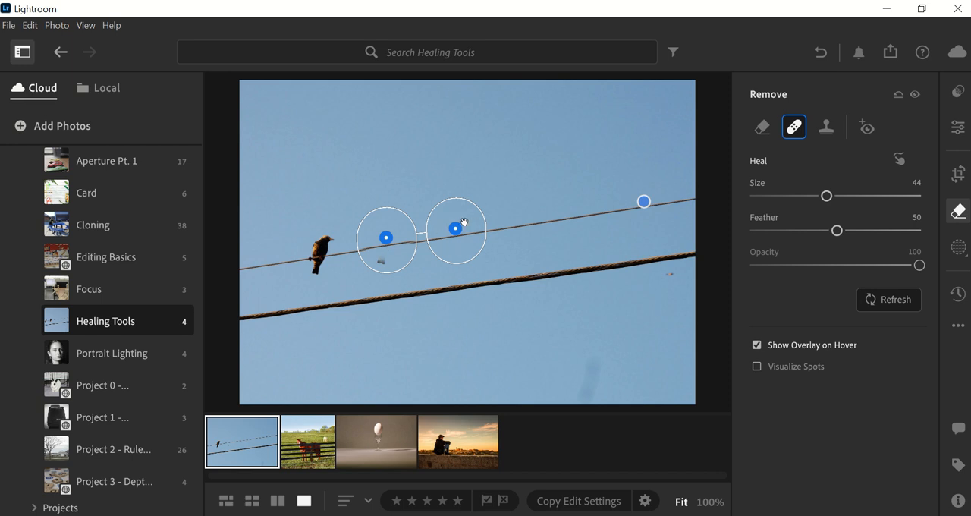
pyautogui.moveTo(457, 231); pyautogui.dragTo(456, 229)
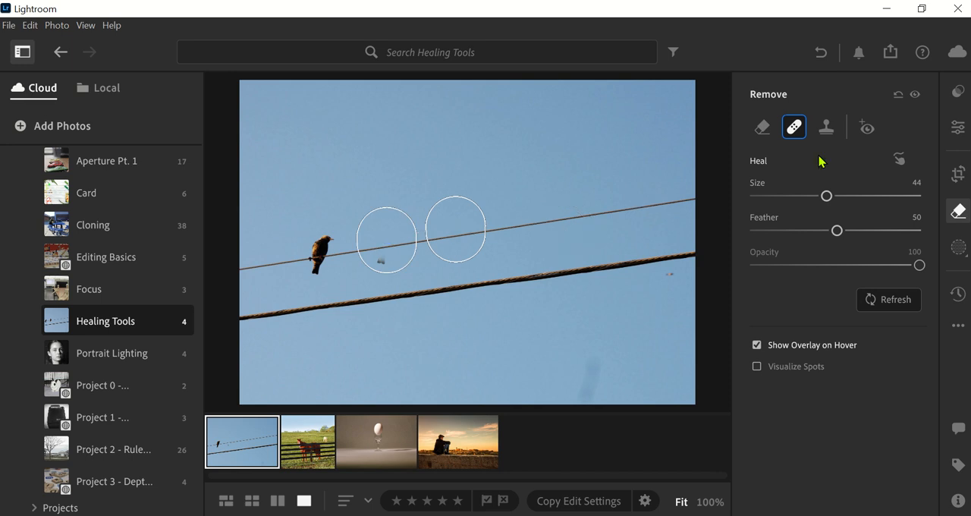
pyautogui.moveTo(830, 199); pyautogui.dragTo(839, 196)
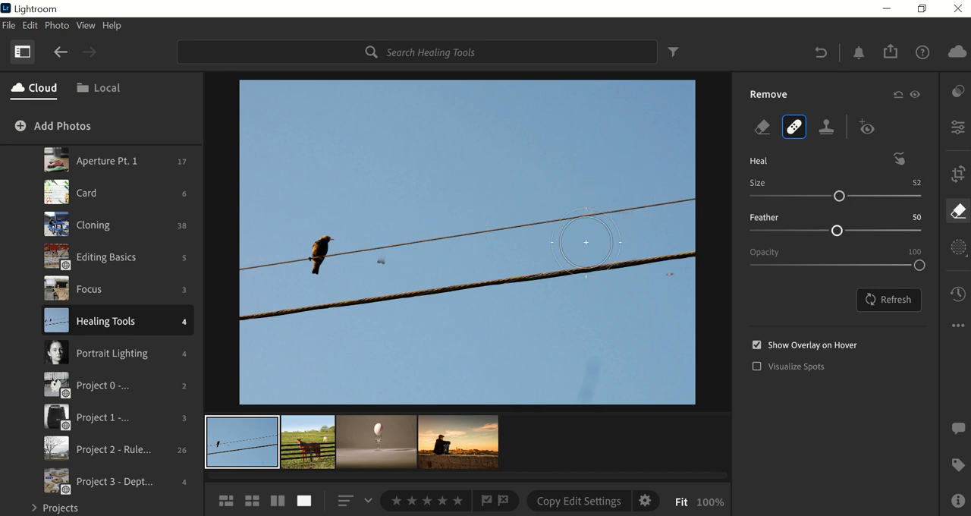
pyautogui.moveTo(388, 256)
pyautogui.mouseDown()
pyautogui.moveTo(397, 265)
pyautogui.moveTo(393, 257)
pyautogui.mouseUp()
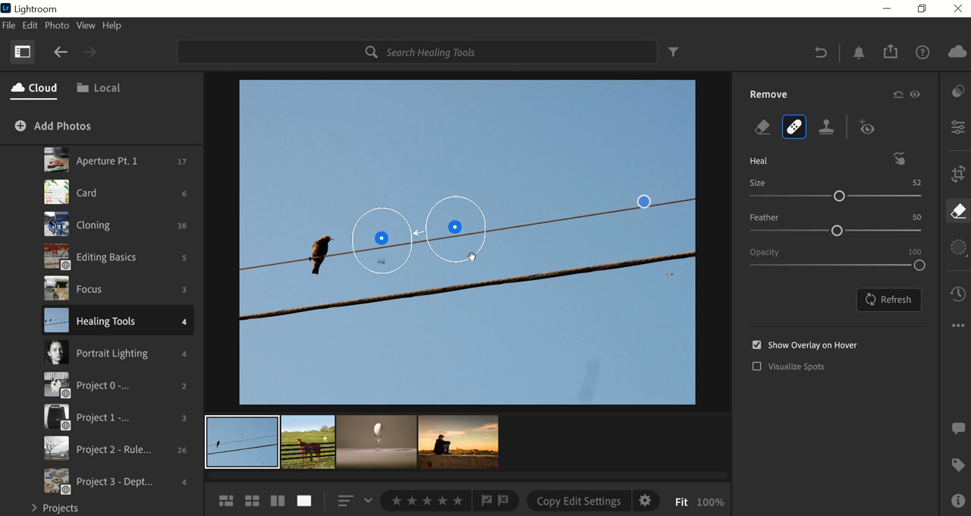
pyautogui.press('Delete')
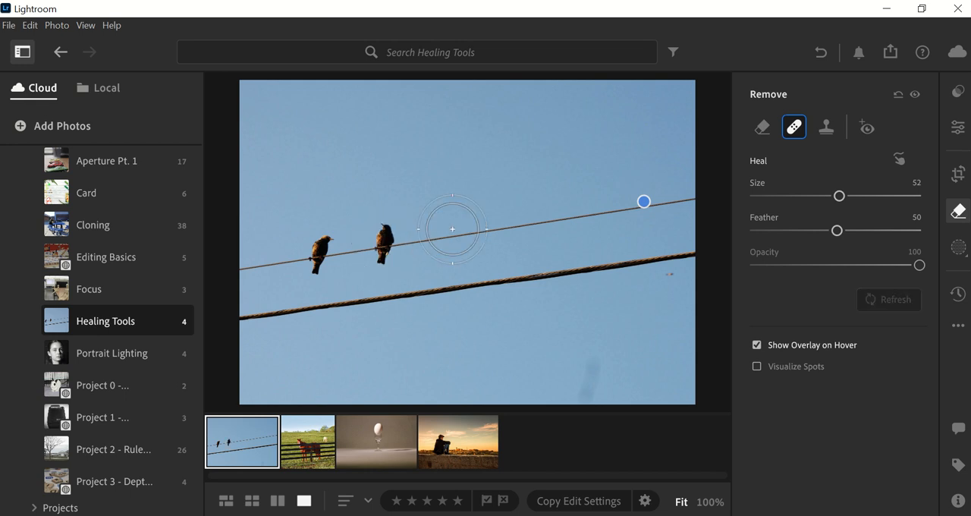
pyautogui.click(382, 245)
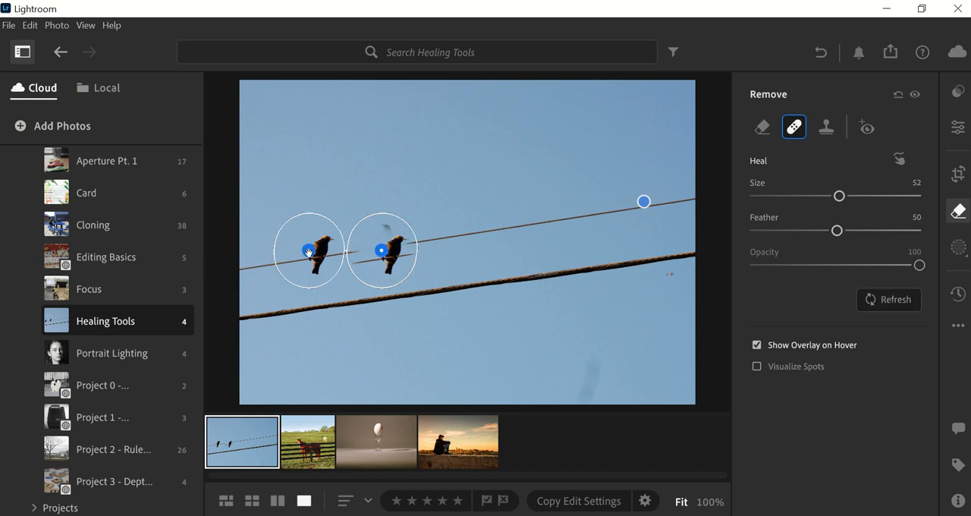
pyautogui.moveTo(308, 252)
pyautogui.mouseDown()
pyautogui.moveTo(382, 225)
pyautogui.moveTo(462, 225)
pyautogui.moveTo(473, 228)
pyautogui.moveTo(469, 238)
pyautogui.mouseUp()
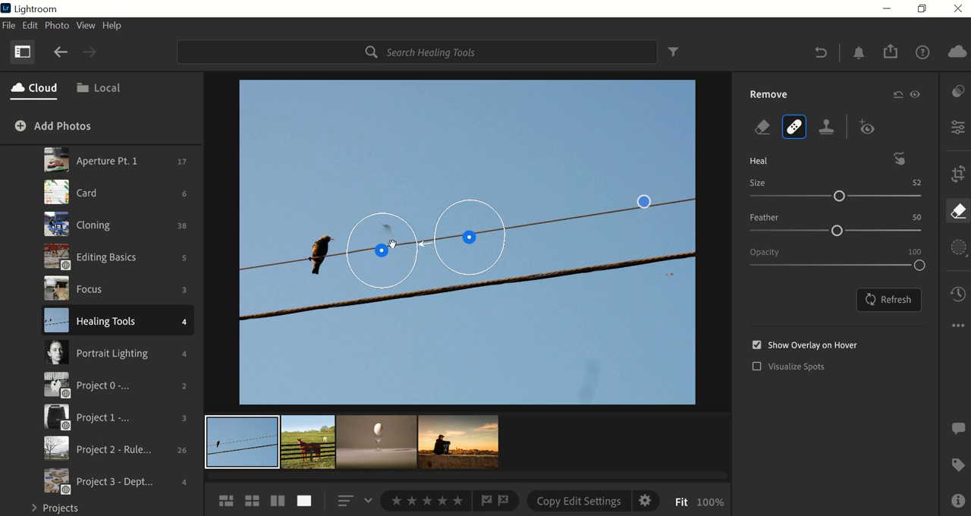
pyautogui.press('Delete')
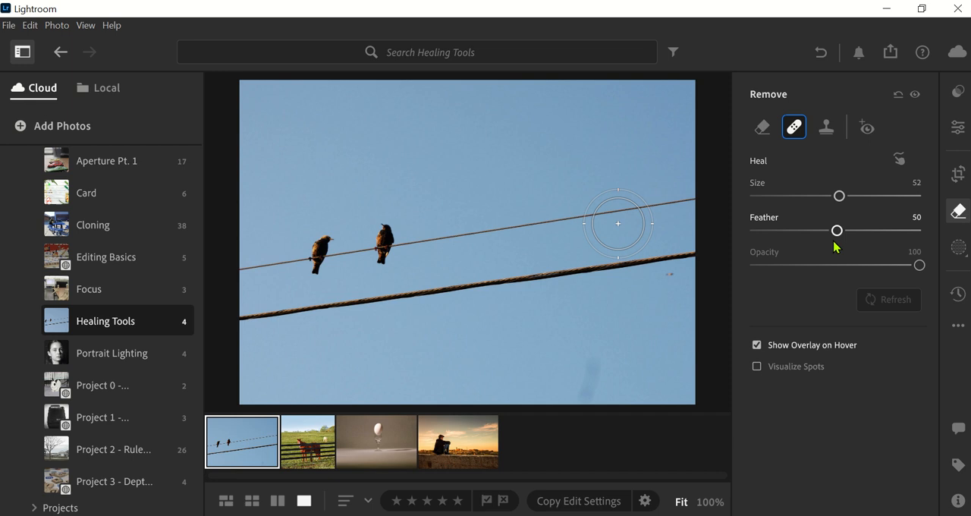
# Heal out the middle bird with feather 17, sampling clean wire to its right, and turn off the hover overlay.
pyautogui.moveTo(837, 230); pyautogui.dragTo(784, 230)
pyautogui.moveTo(382, 228); pyautogui.dragTo(382, 245)
pyautogui.moveTo(456, 236); pyautogui.dragTo(475, 224)
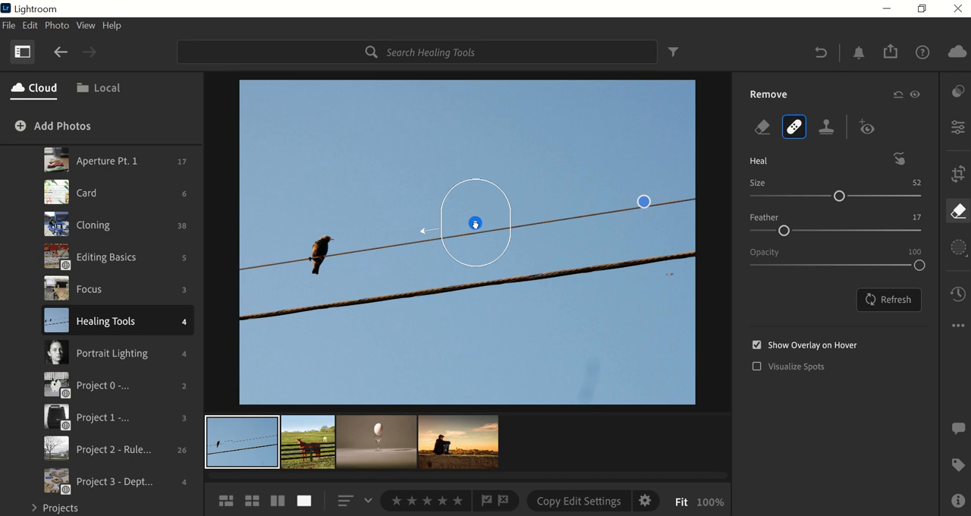
pyautogui.click(644, 202)
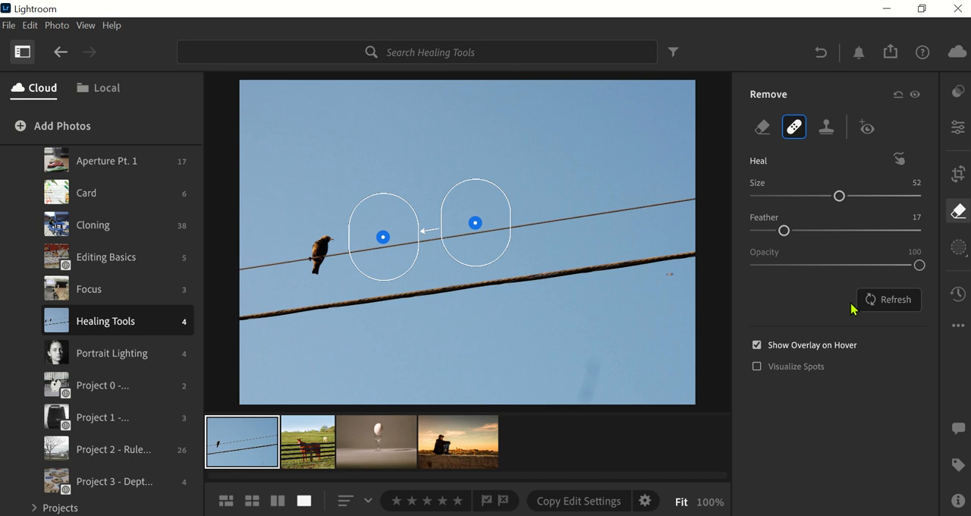
pyautogui.click(757, 346)
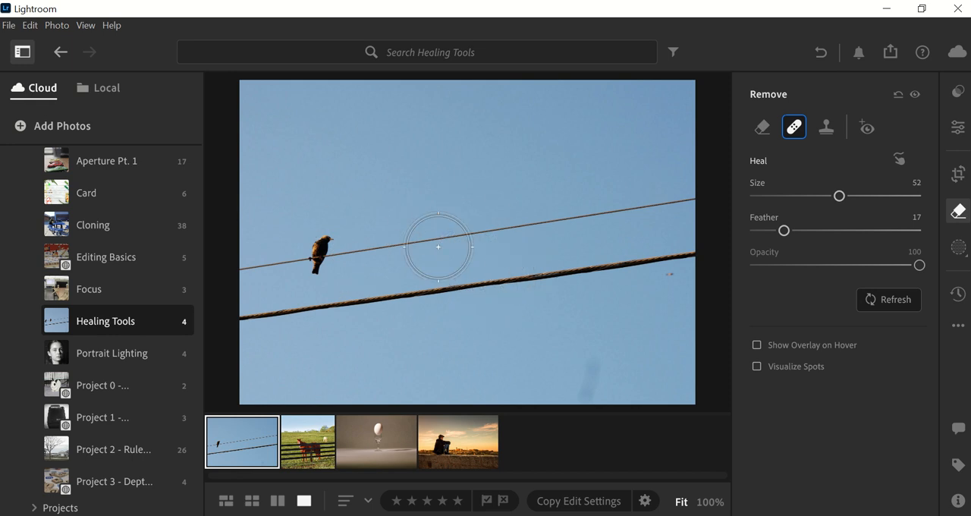
# Switch to the Remove tool at size 36 and paint over the remaining bird to remove it.
pyautogui.click(761, 131)
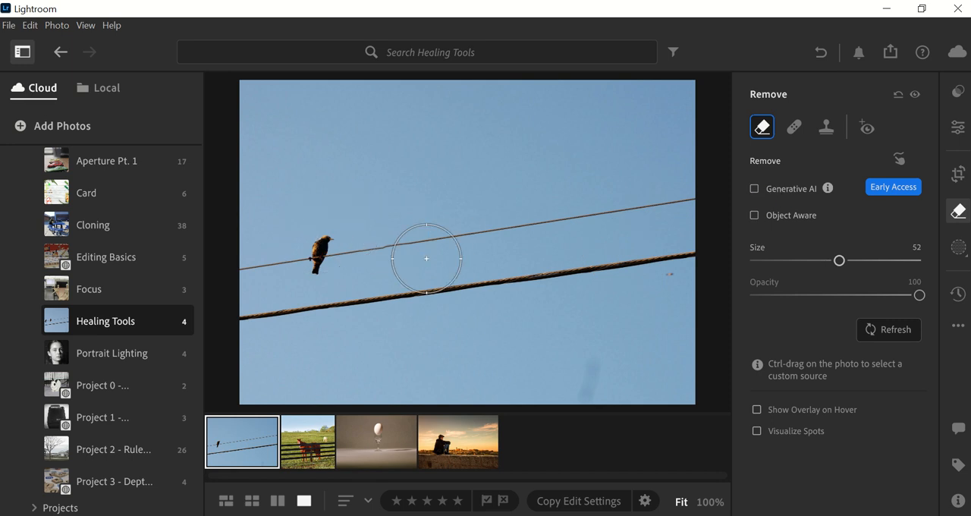
pyautogui.moveTo(840, 260); pyautogui.dragTo(814, 261)
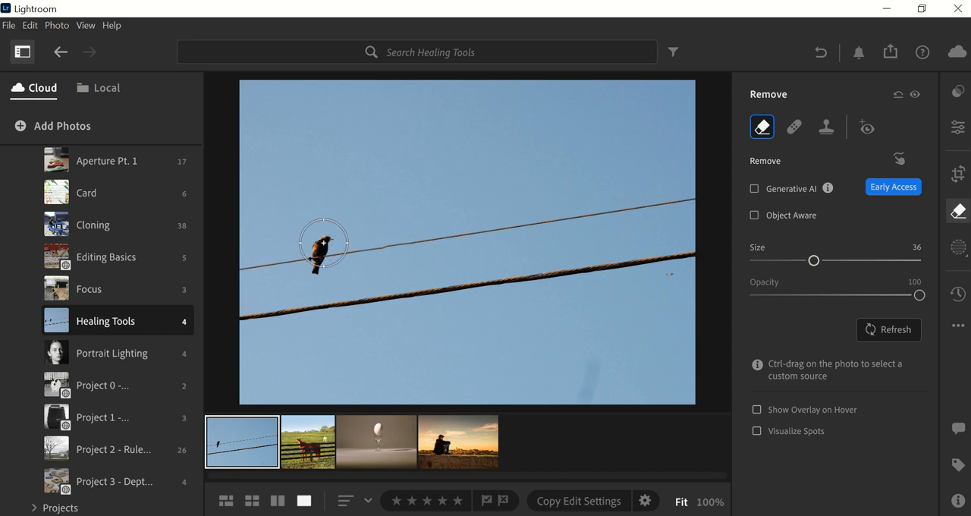
pyautogui.moveTo(322, 242); pyautogui.dragTo(317, 258)
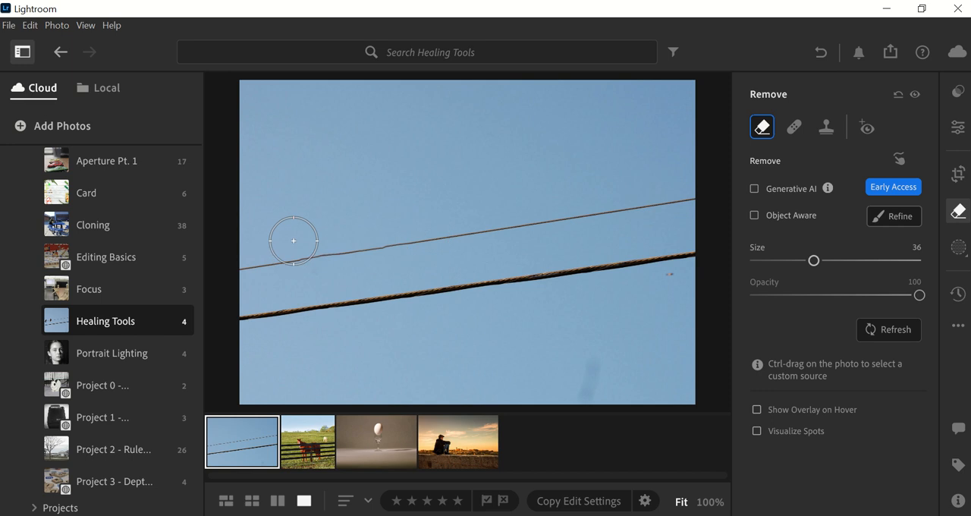
# Turn on the hover overlay, move the removal spot slightly up over the wire, and delete the spot.
pyautogui.click(757, 411)
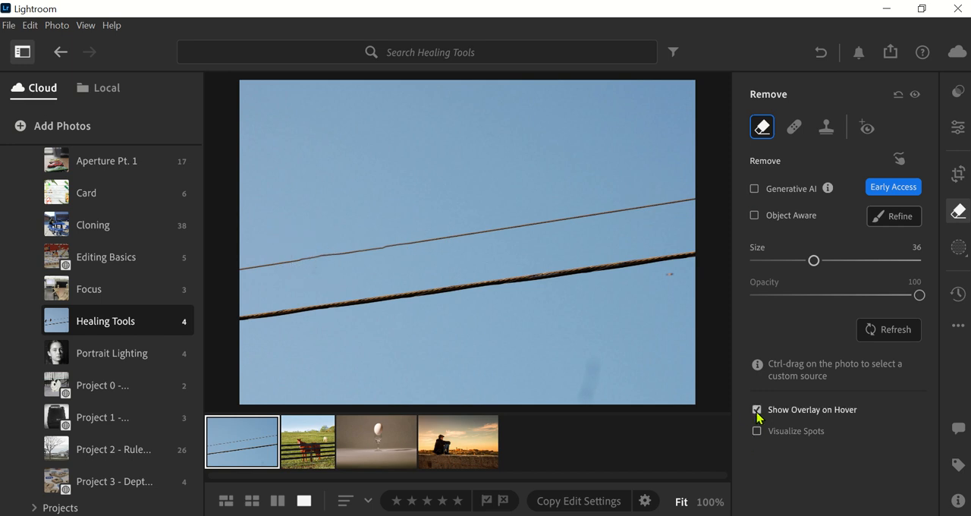
pyautogui.moveTo(315, 271)
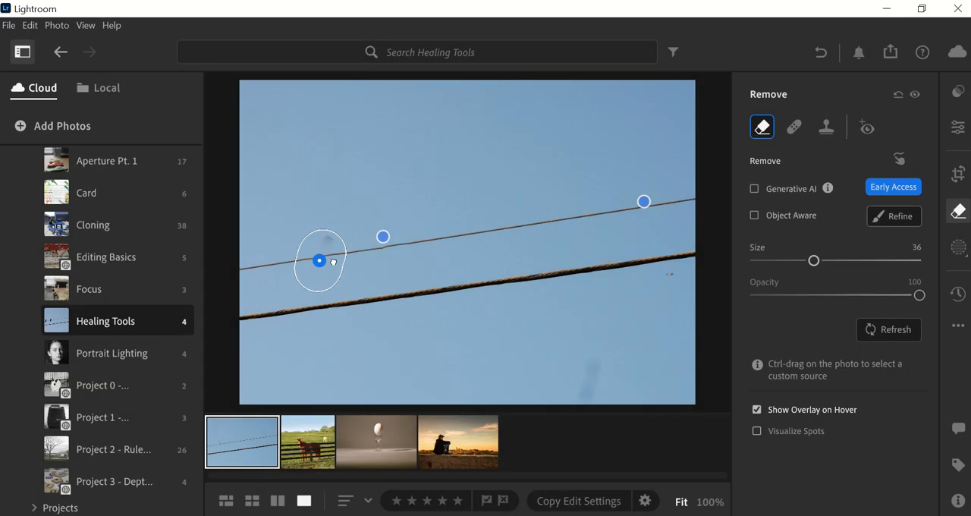
pyautogui.moveTo(333, 262); pyautogui.dragTo(333, 255)
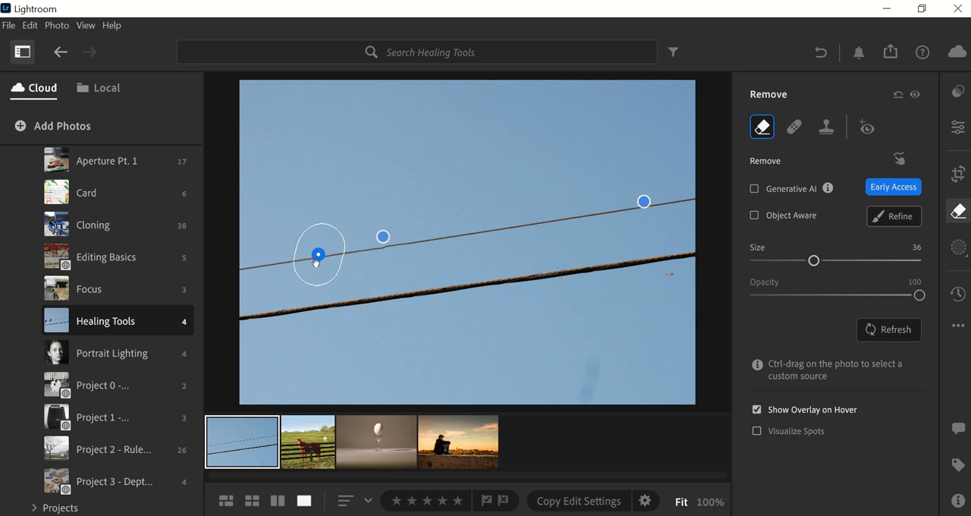
pyautogui.press('Delete')
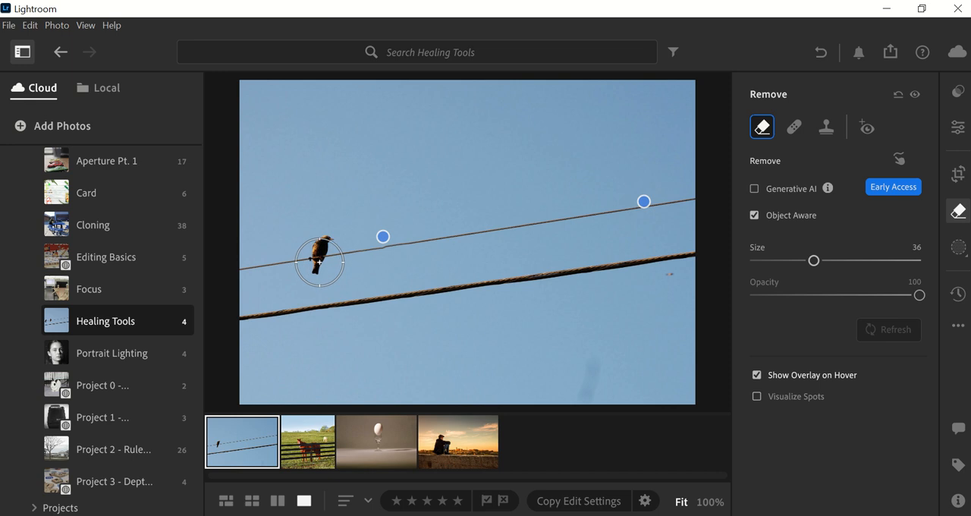
# Try removing the bird with Object Aware, subtracting the wire from the mask with a size 10 brush, and delete the resulting spot.
pyautogui.moveTo(319, 261); pyautogui.dragTo(321, 245)
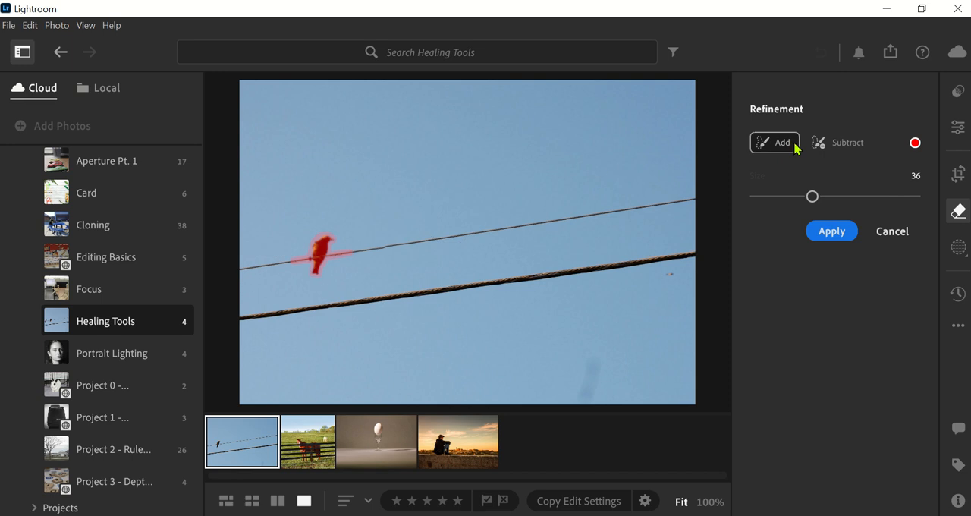
pyautogui.click(831, 149)
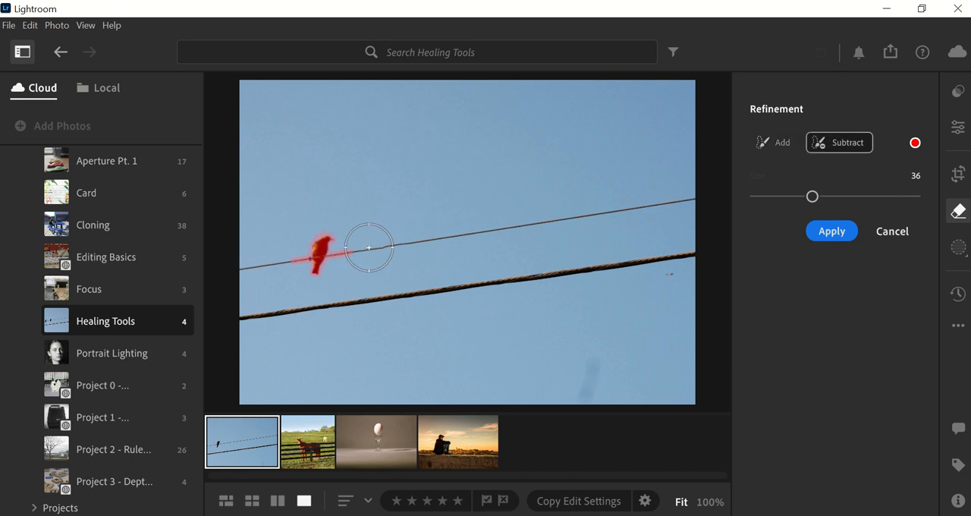
pyautogui.press('[')
pyautogui.press('[')
pyautogui.press('[')
pyautogui.press('[')
pyautogui.press('[')
pyautogui.press('[')
pyautogui.press('[')
pyautogui.press('[')
pyautogui.press('[')
pyautogui.press('[')
pyautogui.press('[')
pyautogui.press('[')
pyautogui.press('[')
pyautogui.moveTo(354, 252); pyautogui.dragTo(340, 252)
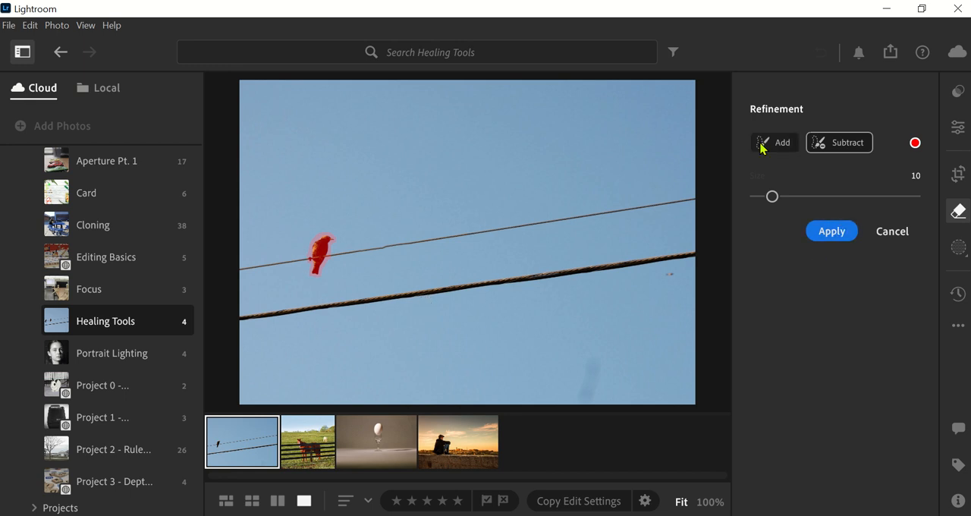
pyautogui.click(830, 231)
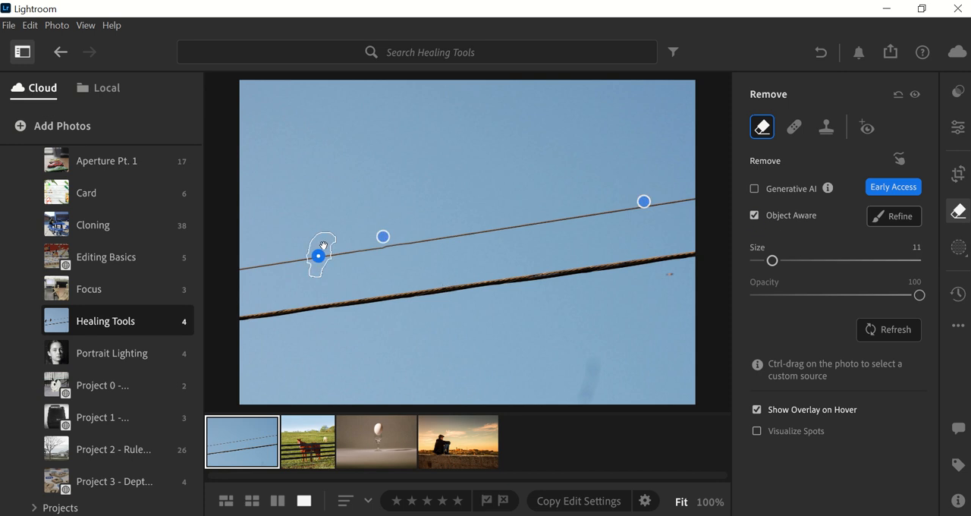
pyautogui.press('Delete')
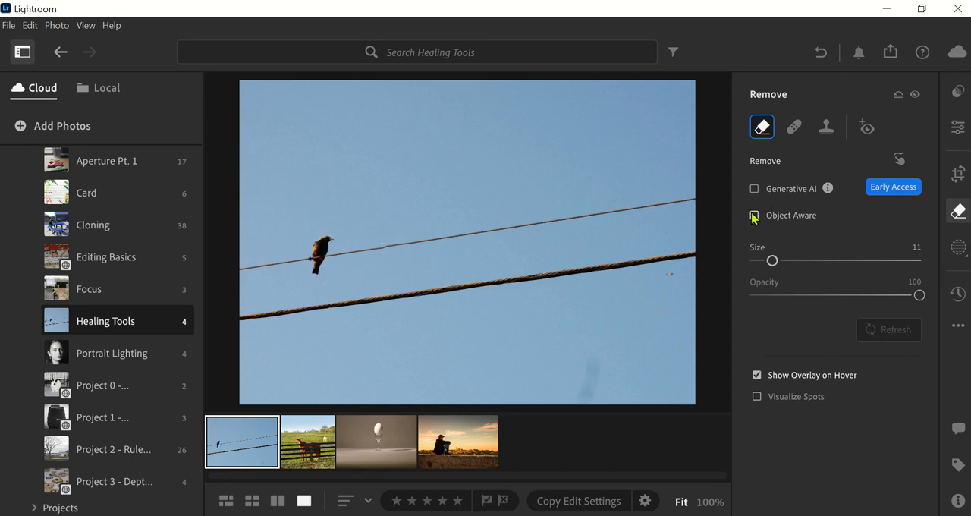
# Try removing the bird with Generative AI on and Object Aware off, applying the painted mask.
pyautogui.click(754, 189)
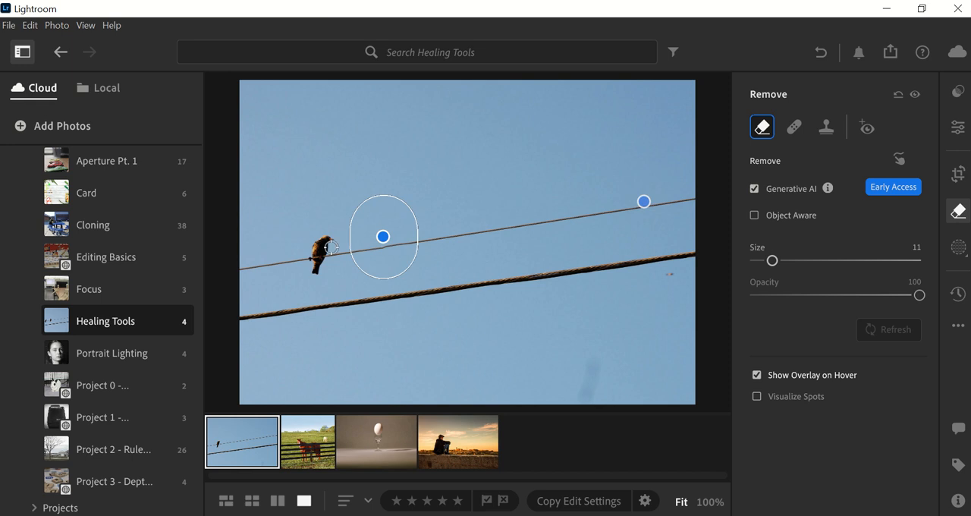
pyautogui.moveTo(324, 240); pyautogui.dragTo(314, 248)
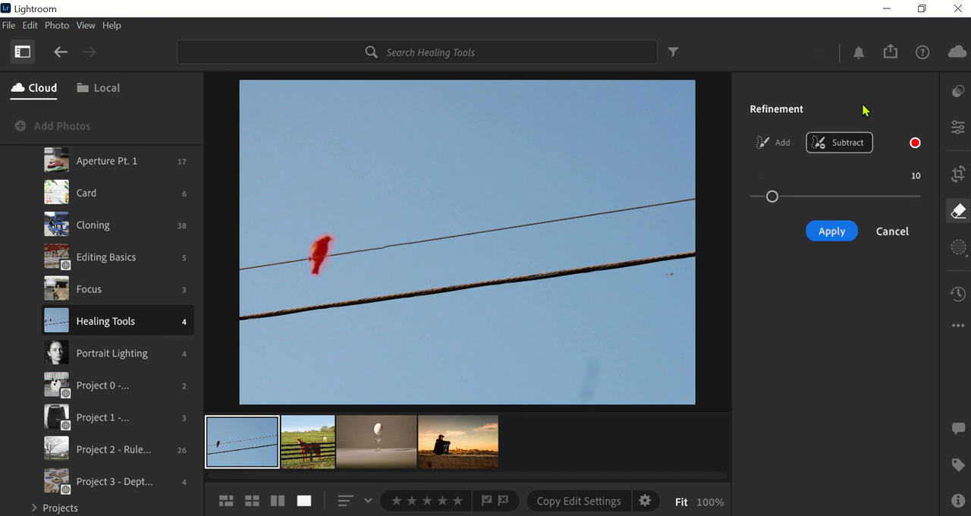
pyautogui.click(832, 233)
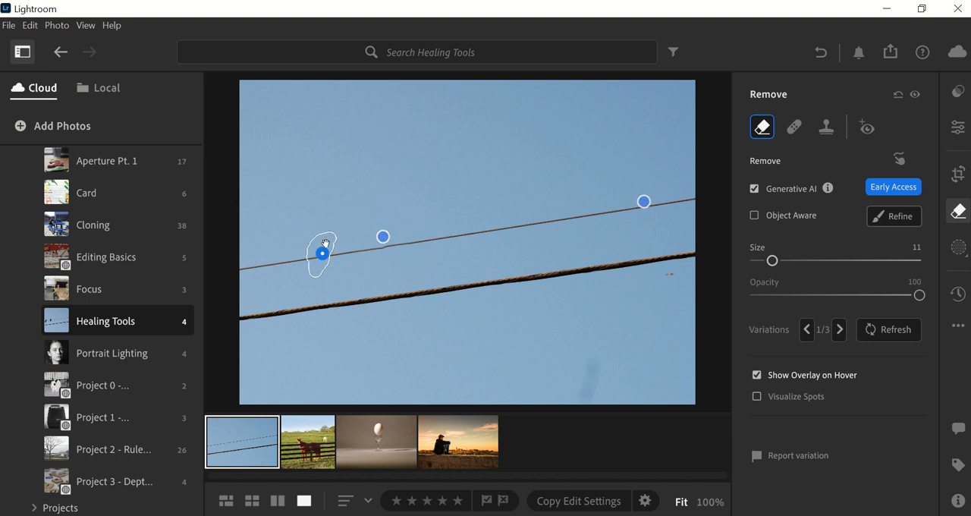
# Cycle through the generated variations of the removal and delete the spot.
pyautogui.click(840, 331)
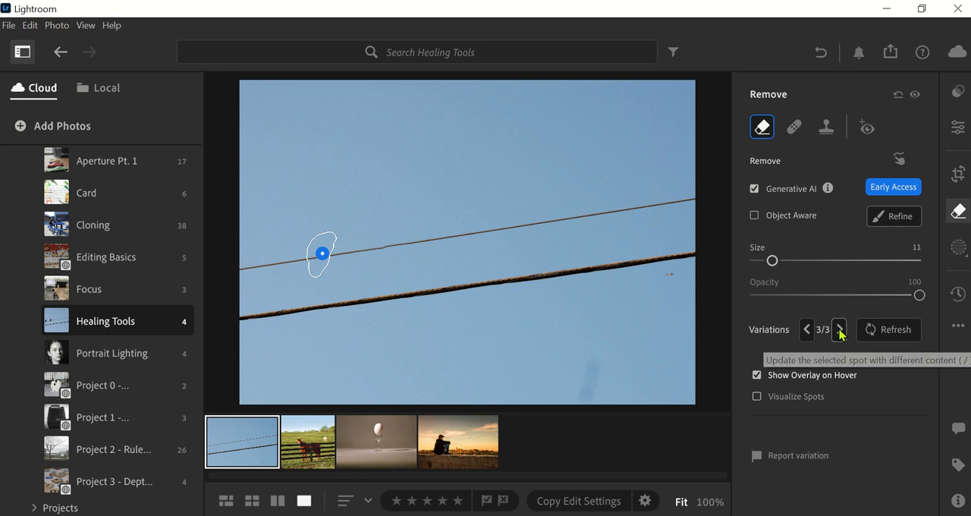
pyautogui.click(840, 331)
pyautogui.click(840, 331)
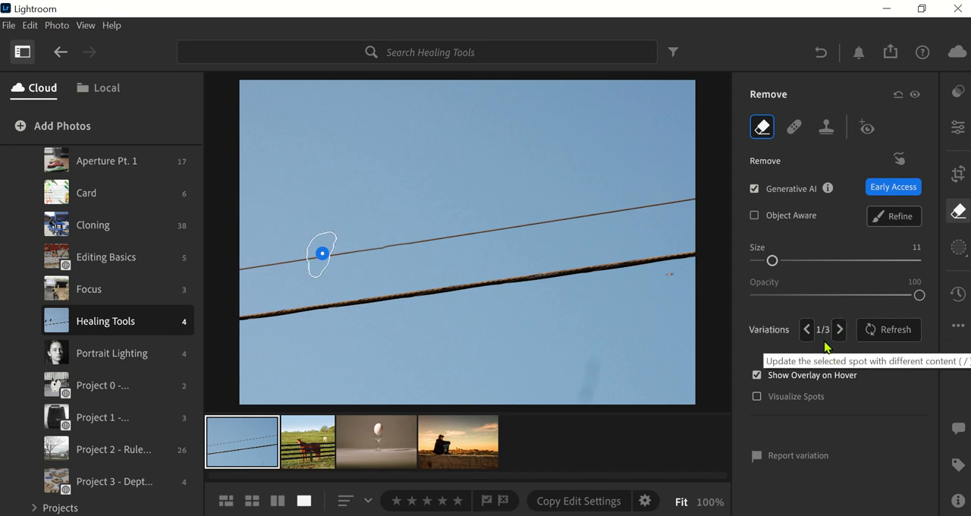
pyautogui.click(884, 337)
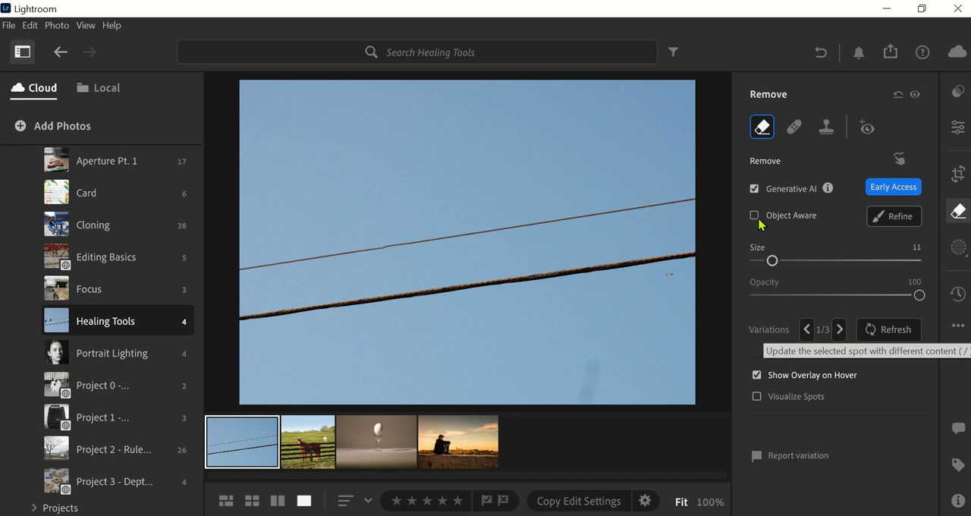
pyautogui.press('Delete')
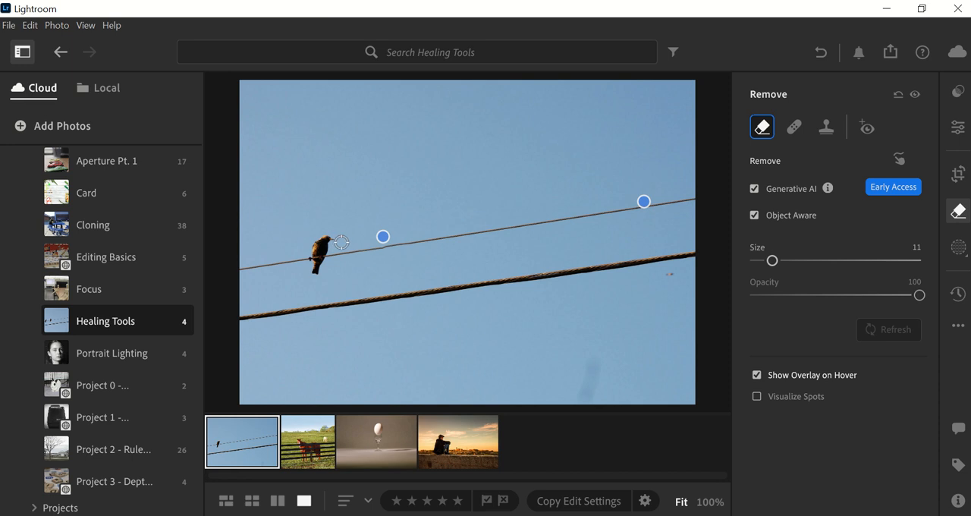
# Try removing the bird with both Generative AI and Object Aware on, and delete the resulting spot.
pyautogui.moveTo(332, 238); pyautogui.dragTo(318, 244)
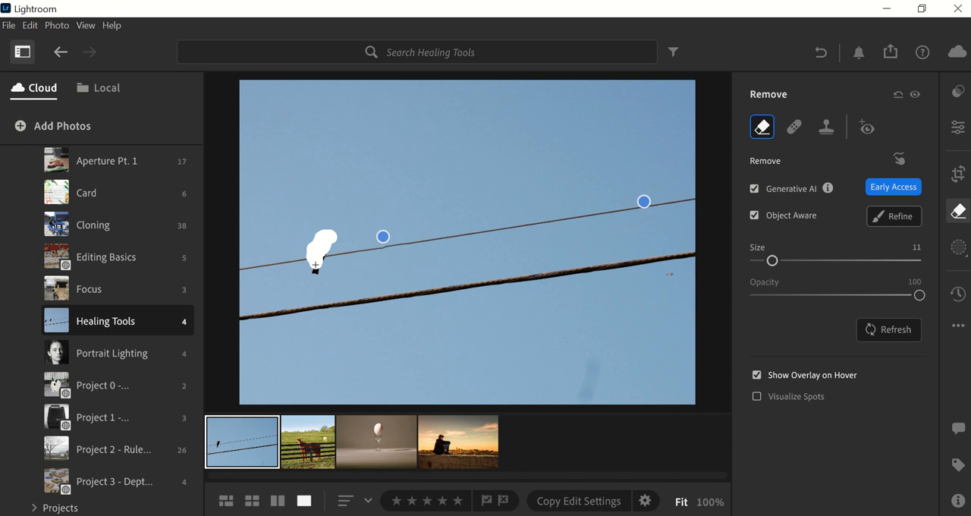
pyautogui.click(876, 220)
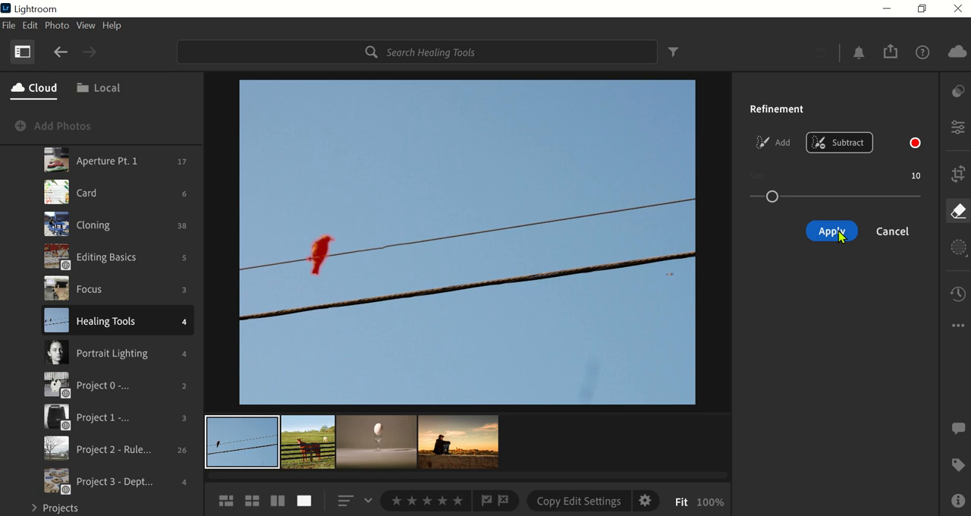
pyautogui.click(833, 230)
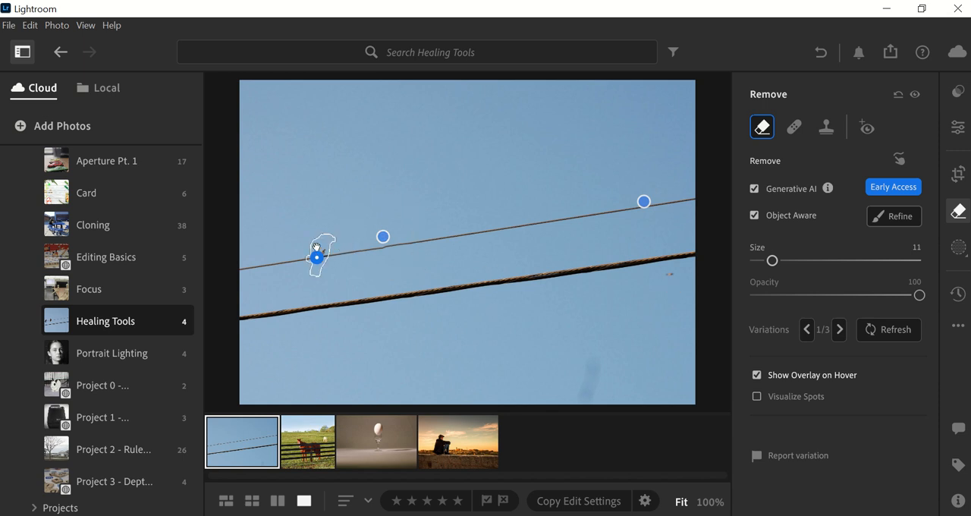
pyautogui.press('Delete')
# Remove the remaining bird with Object Aware on and Generative AI off, and select the repair spot of the middle bird.
pyautogui.click(754, 189)
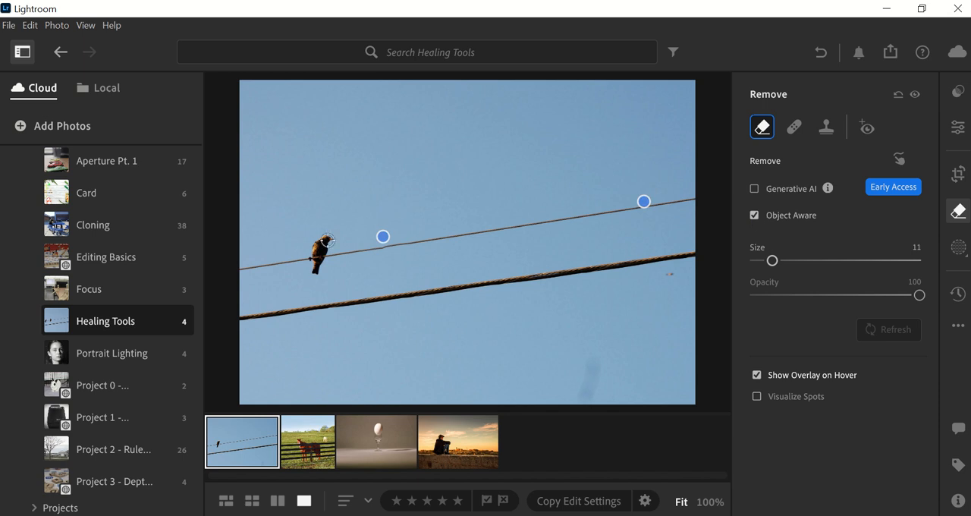
pyautogui.moveTo(330, 240); pyautogui.dragTo(313, 254)
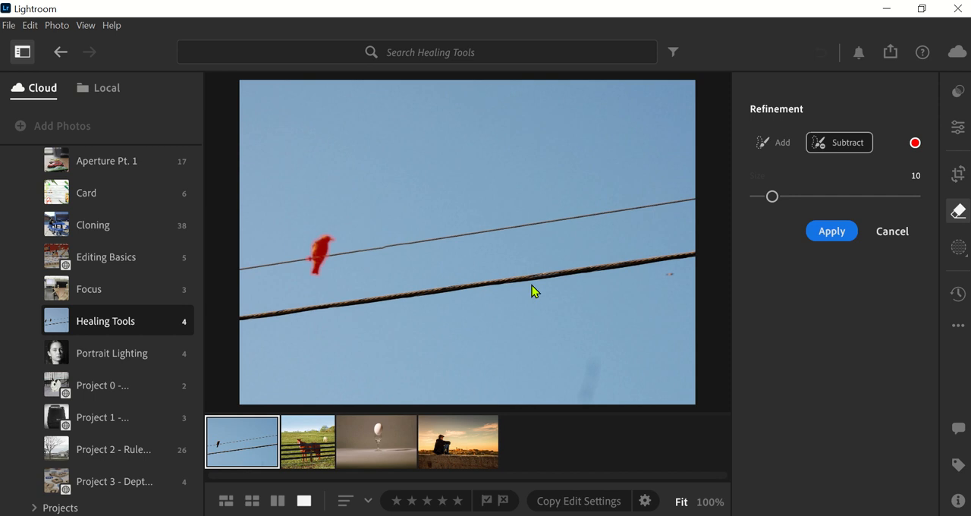
pyautogui.click(831, 231)
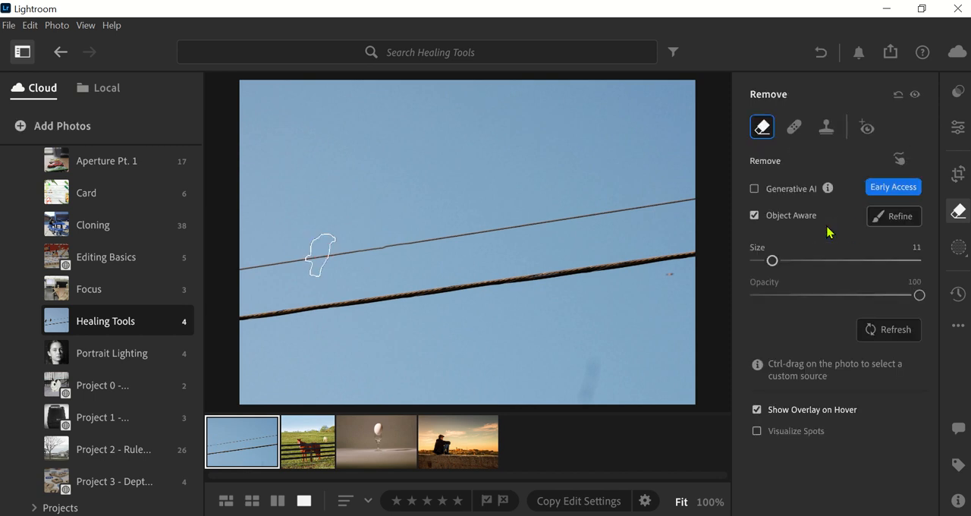
pyautogui.click(402, 249)
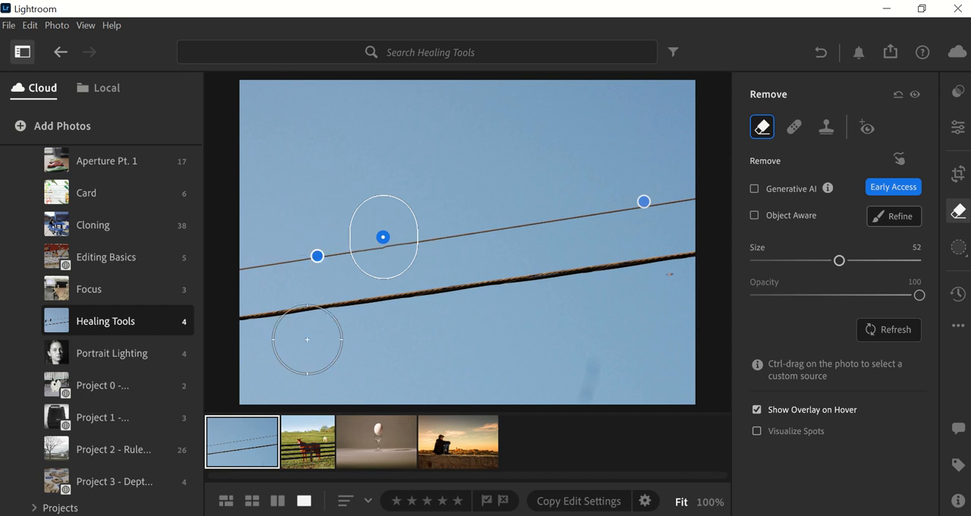
# Open the photo of the horses behind the fence and turn on Object Aware and Generative AI for the Remove tool.
pyautogui.click(308, 444)
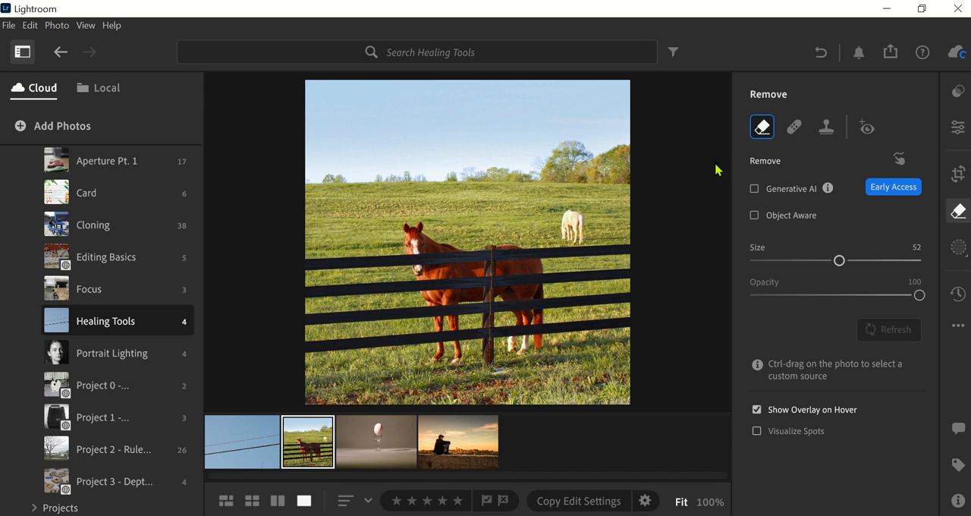
pyautogui.click(754, 215)
pyautogui.click(755, 189)
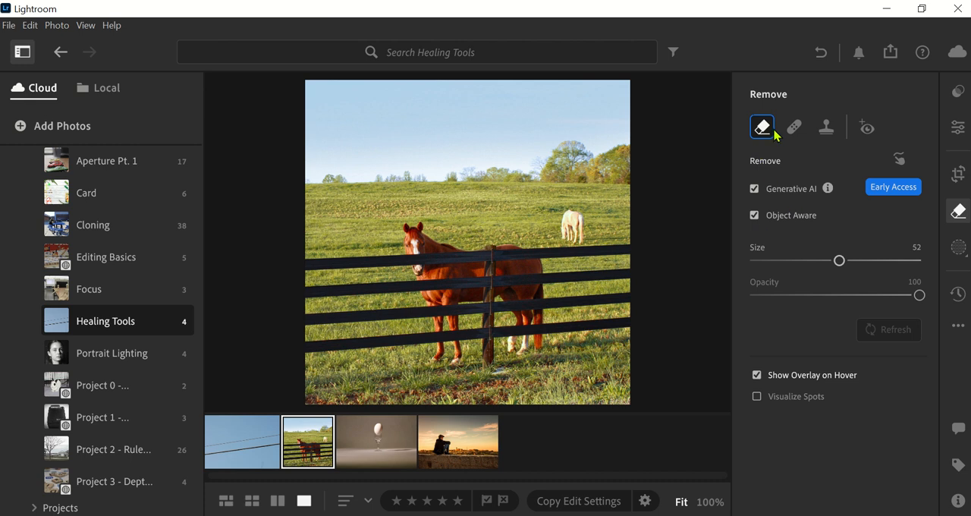
# Paint over the brown horse with the Remove brush and add its front and hind legs to the mask.
pyautogui.moveTo(419, 265)
pyautogui.mouseDown()
pyautogui.moveTo(416, 237)
pyautogui.moveTo(423, 270)
pyautogui.moveTo(446, 296)
pyautogui.moveTo(450, 340)
pyautogui.moveTo(441, 256)
pyautogui.moveTo(468, 280)
pyautogui.moveTo(510, 266)
pyautogui.moveTo(521, 333)
pyautogui.moveTo(526, 267)
pyautogui.mouseUp()
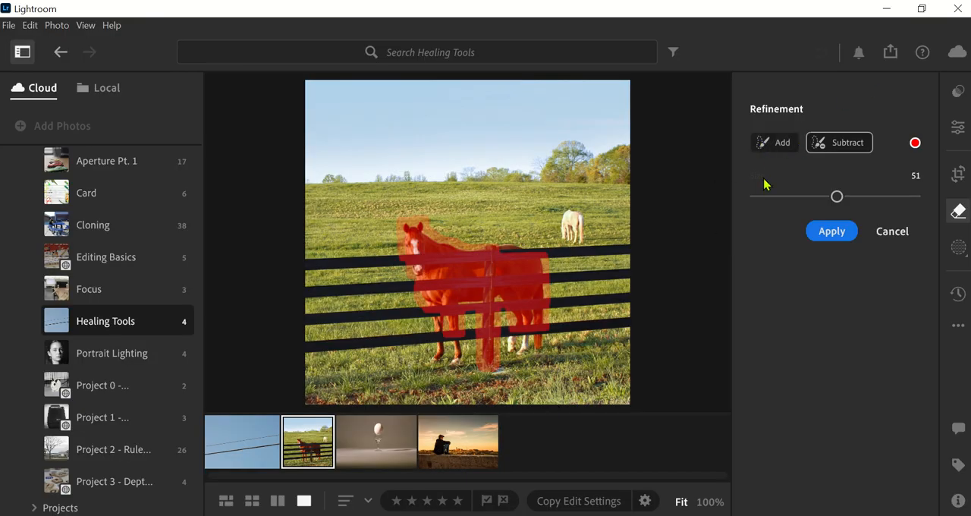
pyautogui.click(775, 145)
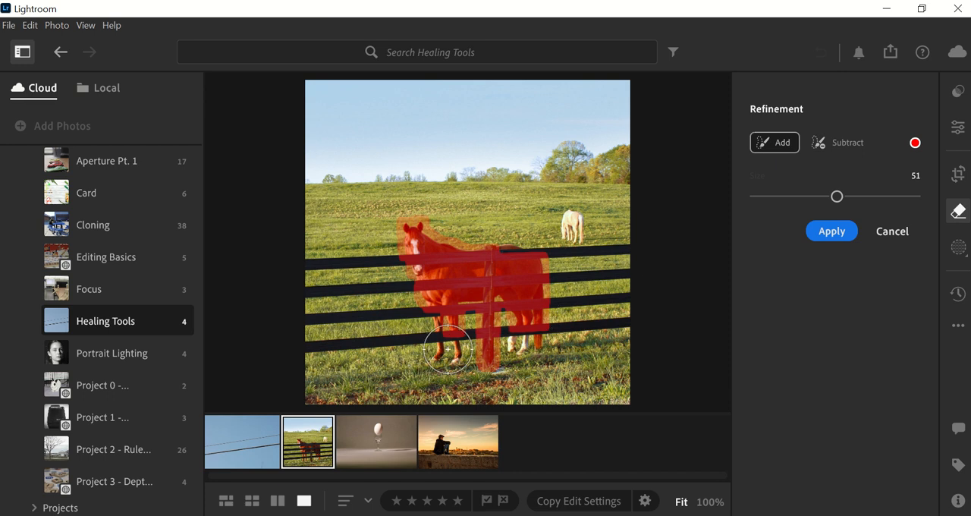
pyautogui.moveTo(447, 349); pyautogui.dragTo(459, 326)
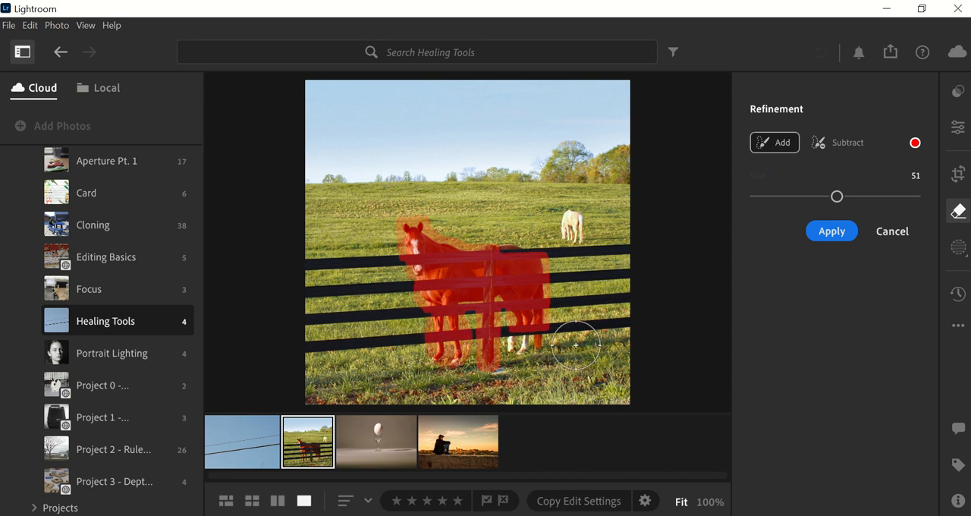
pyautogui.moveTo(531, 334); pyautogui.dragTo(528, 343)
# Subtract the lower part of the fence post from the mask with a size 30 brush, and return to adding.
pyautogui.click(841, 143)
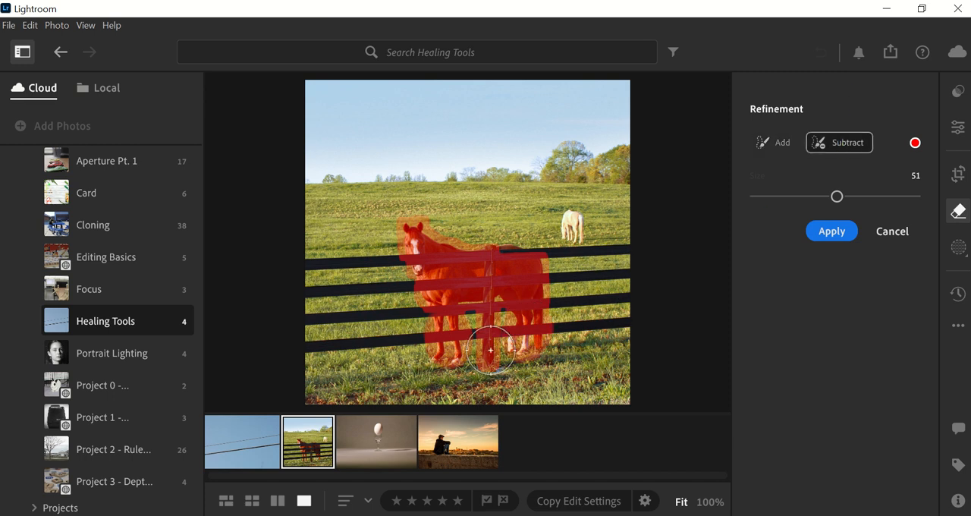
pyautogui.click(804, 196)
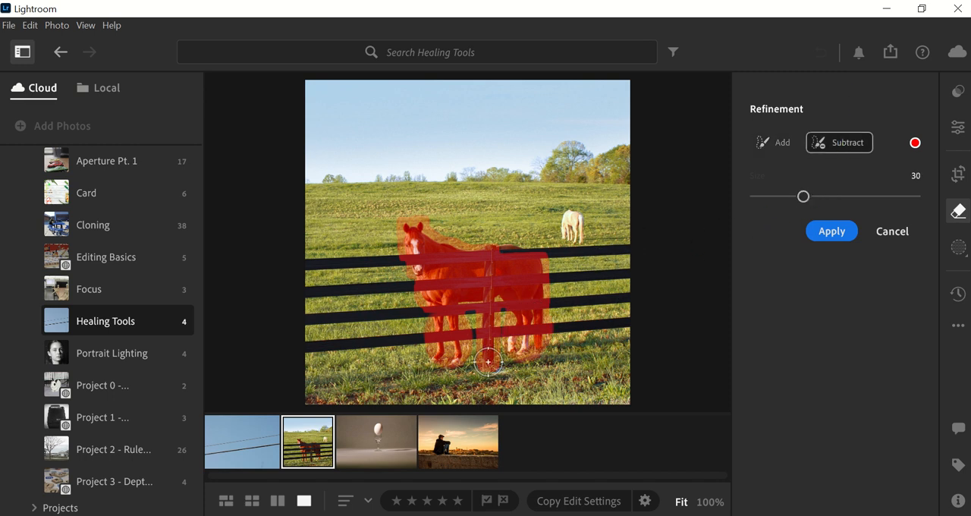
pyautogui.moveTo(488, 362); pyautogui.dragTo(488, 314)
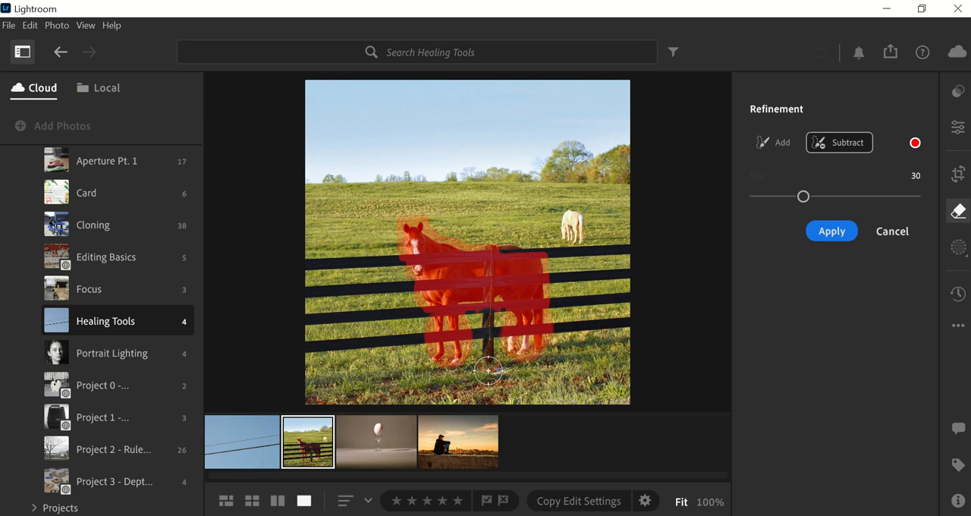
pyautogui.click(766, 144)
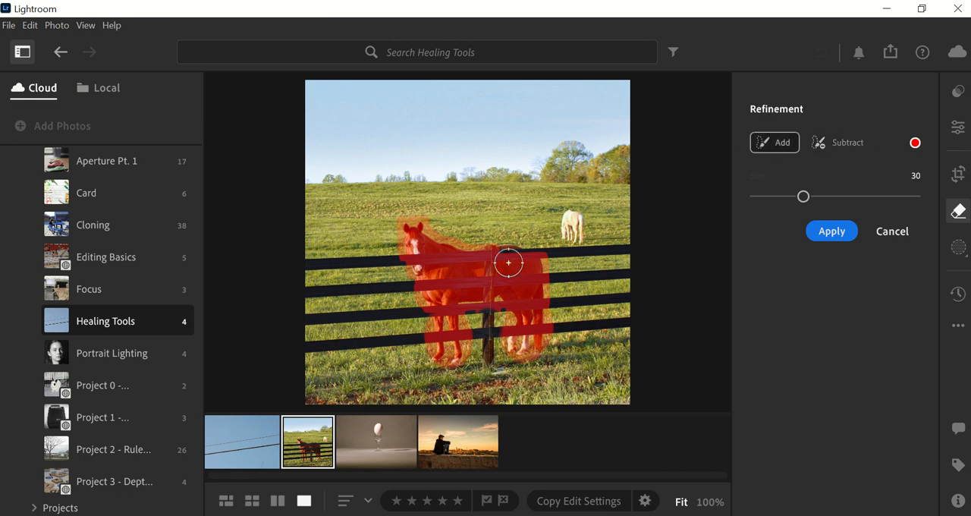
# Apply the removal of the brown horse, and switch the hover overlay off and back on to inspect the repair.
pyautogui.click(833, 231)
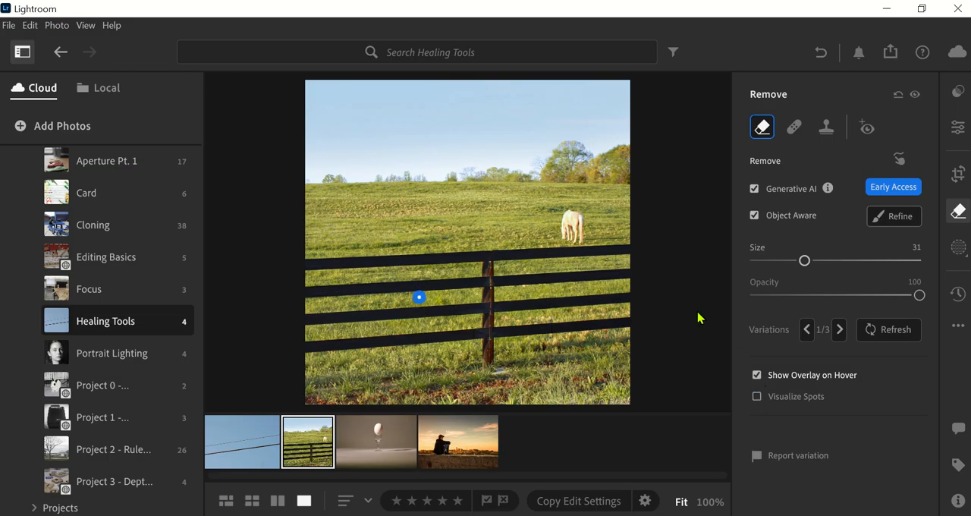
pyautogui.click(757, 376)
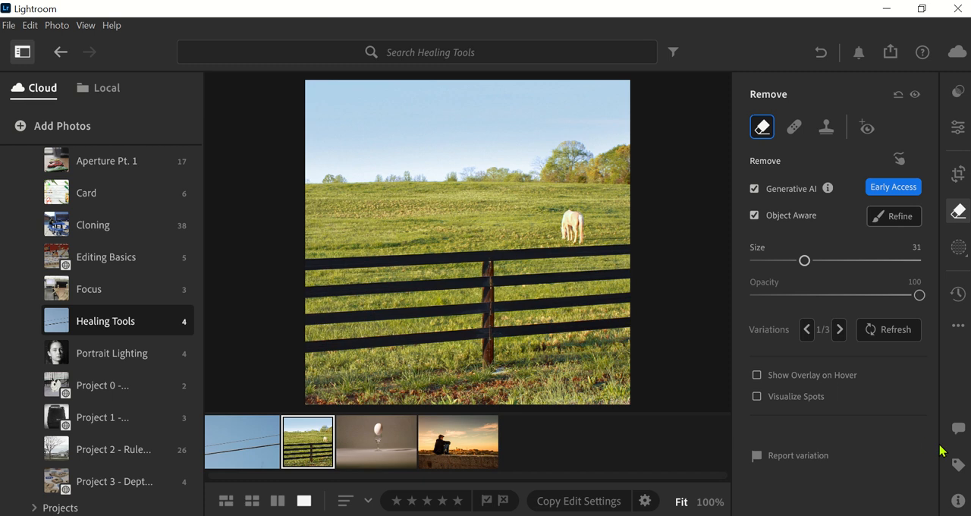
pyautogui.click(756, 376)
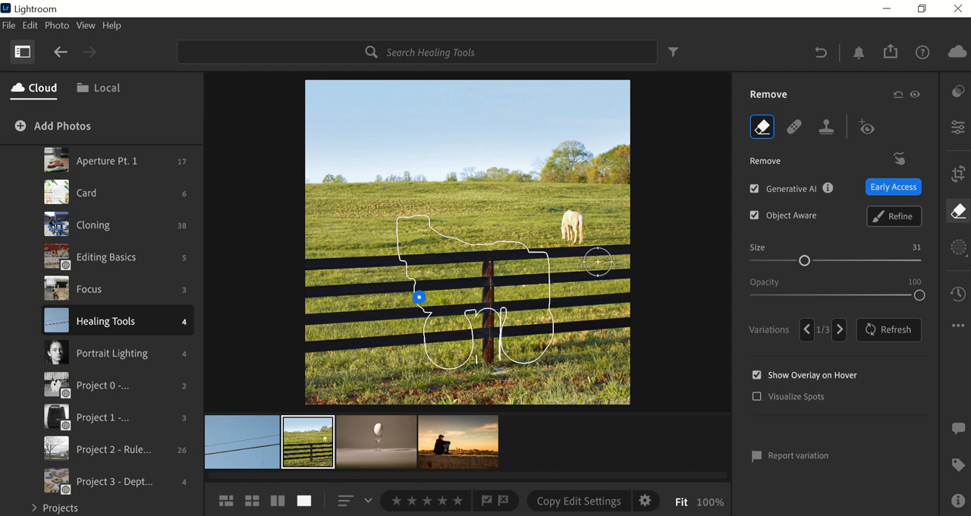
# Remove the white horse in the background with Generative AI, compare the variations and keep variation 2 of 3.
pyautogui.moveTo(567, 218); pyautogui.dragTo(569, 232)
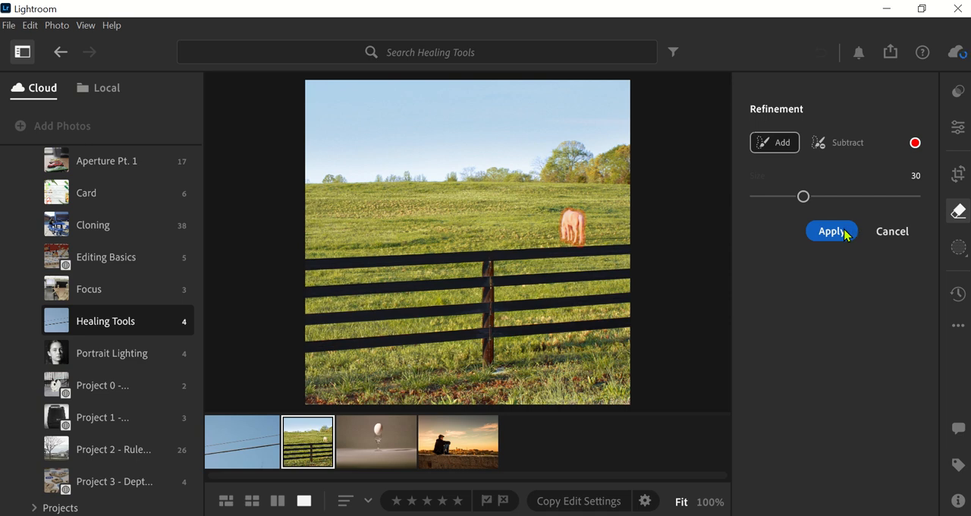
pyautogui.click(845, 233)
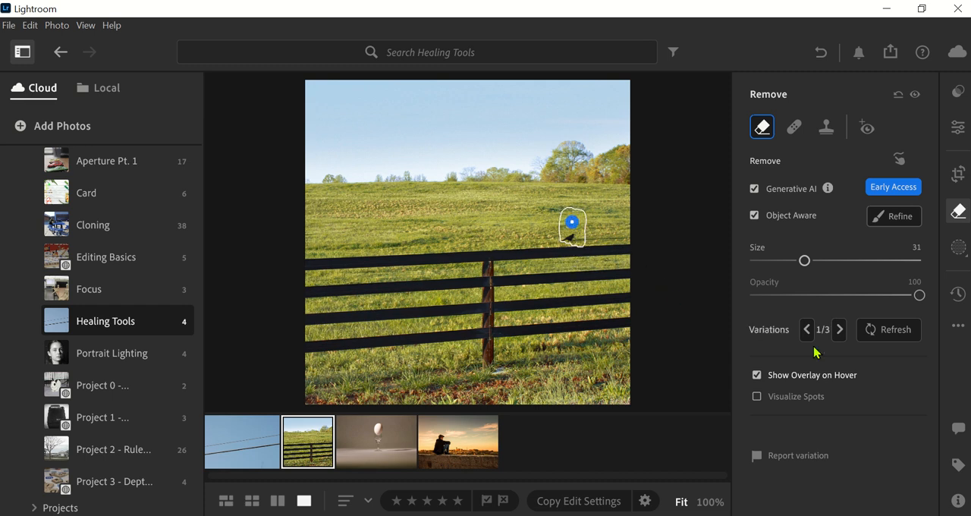
pyautogui.click(840, 332)
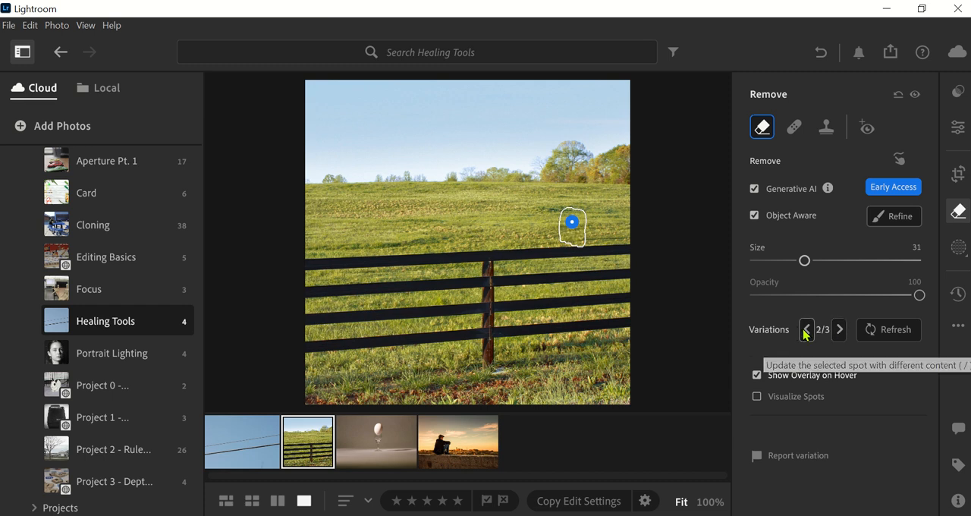
pyautogui.click(840, 329)
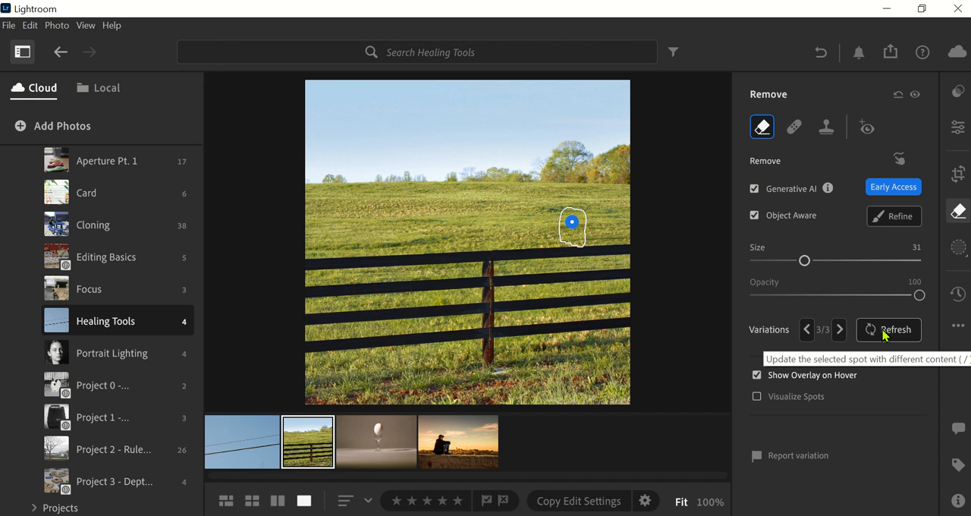
pyautogui.click(806, 330)
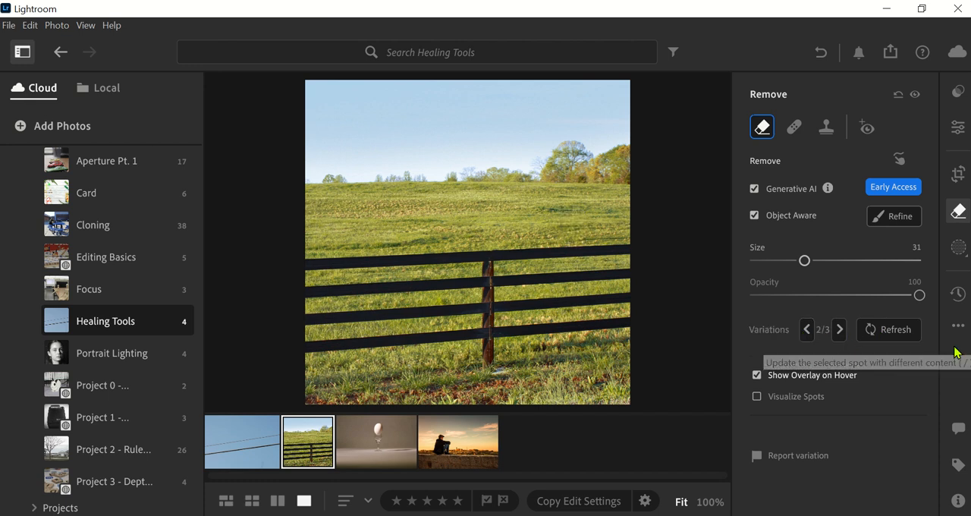
# Open the photo of the egg on a glass and paint out both with a size 40 Heal brush.
pyautogui.click(364, 449)
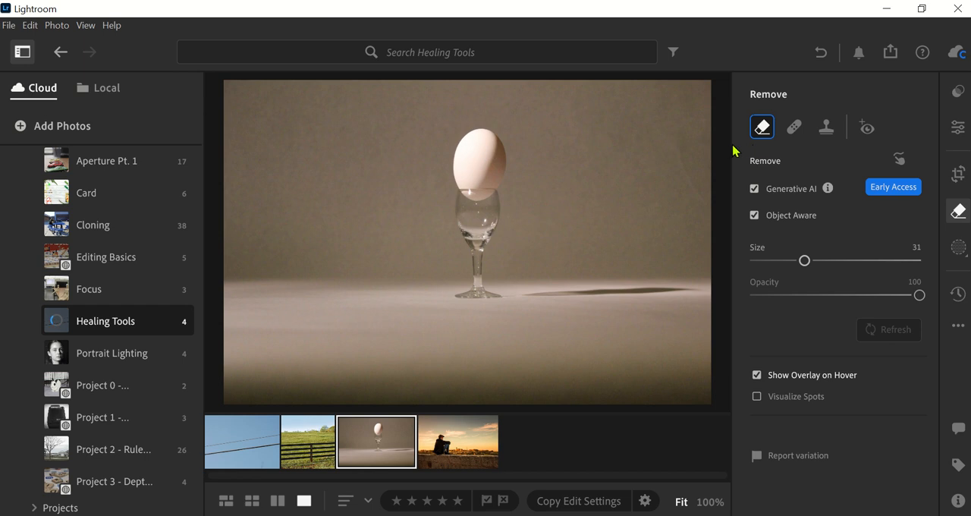
pyautogui.click(794, 128)
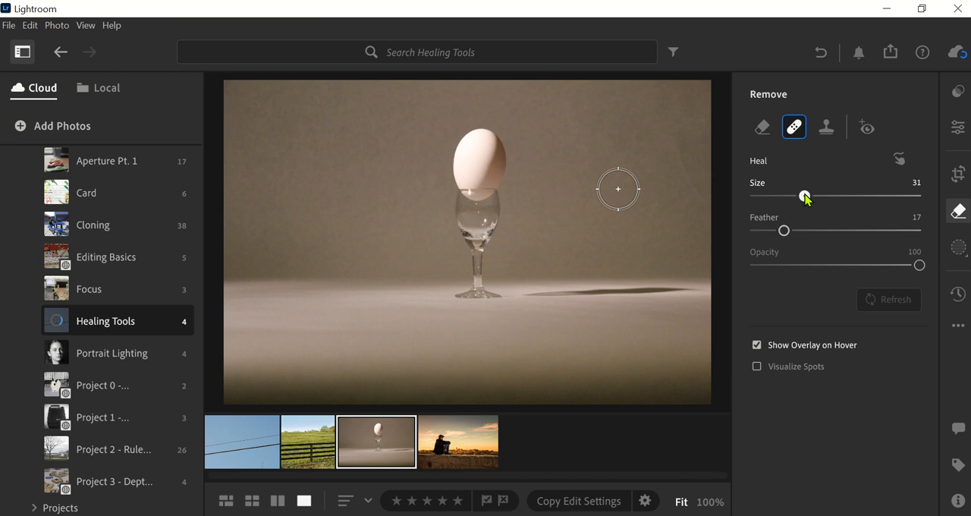
pyautogui.moveTo(806, 198); pyautogui.dragTo(819, 195)
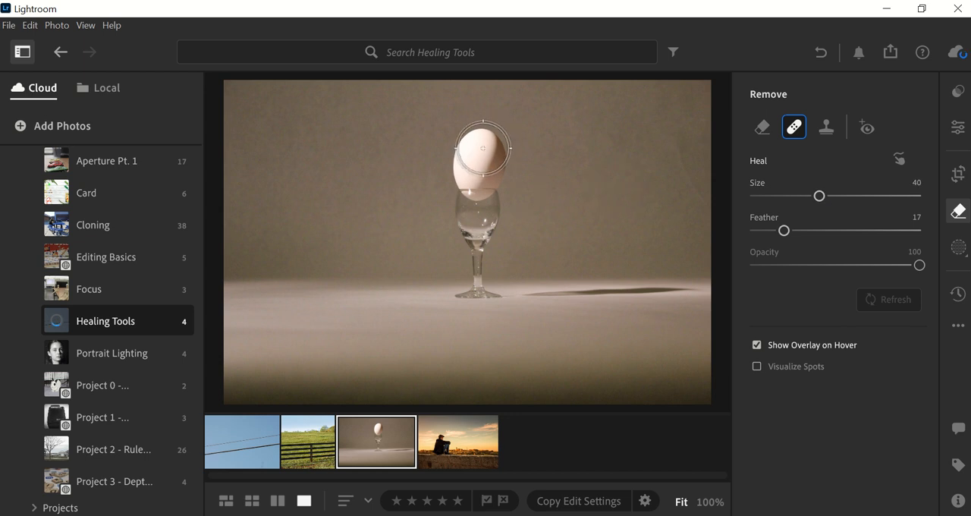
pyautogui.moveTo(483, 148)
pyautogui.mouseDown()
pyautogui.moveTo(476, 283)
pyautogui.moveTo(485, 279)
pyautogui.moveTo(478, 184)
pyautogui.mouseUp()
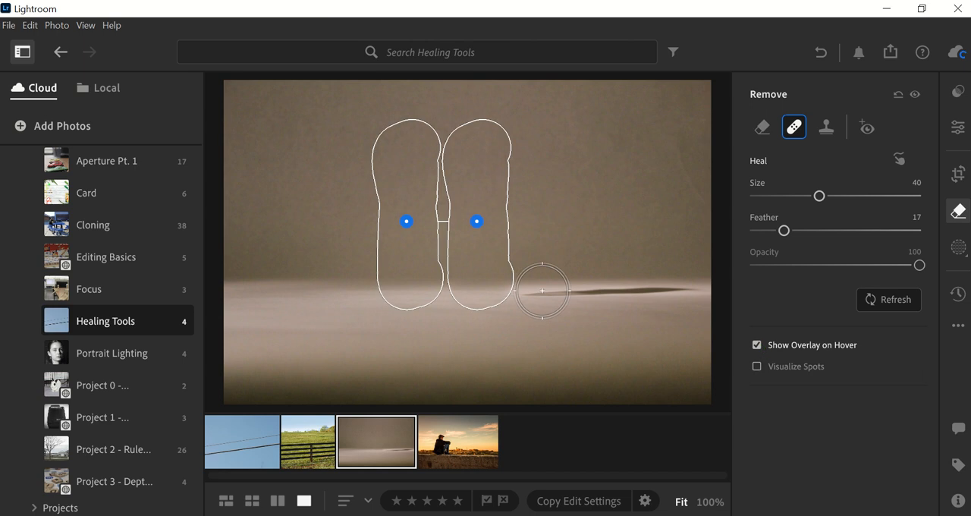
# Heal the shadow on the table, shift the source of that repair, and touch up the seam beside it.
pyautogui.moveTo(542, 290); pyautogui.dragTo(687, 287)
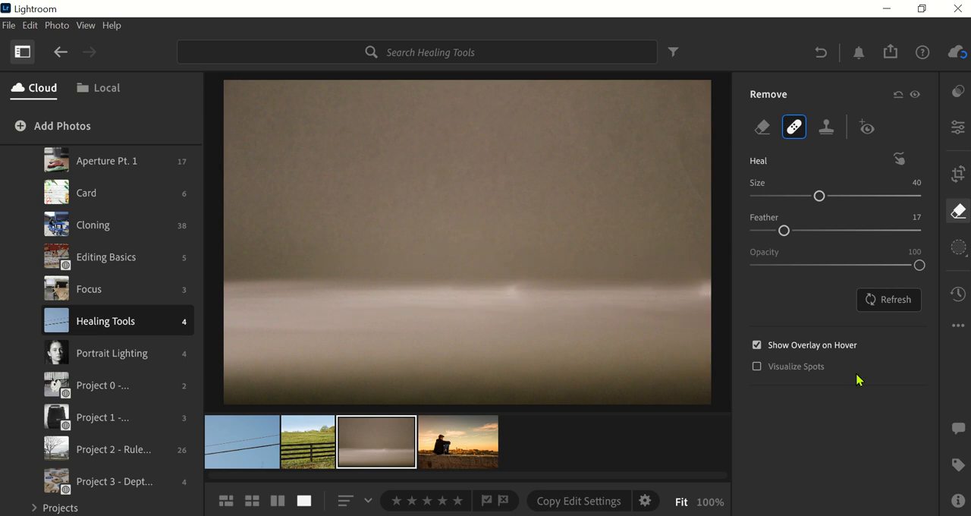
pyautogui.moveTo(342, 296)
pyautogui.mouseDown()
pyautogui.moveTo(306, 303)
pyautogui.moveTo(296, 291)
pyautogui.moveTo(300, 301)
pyautogui.mouseUp()
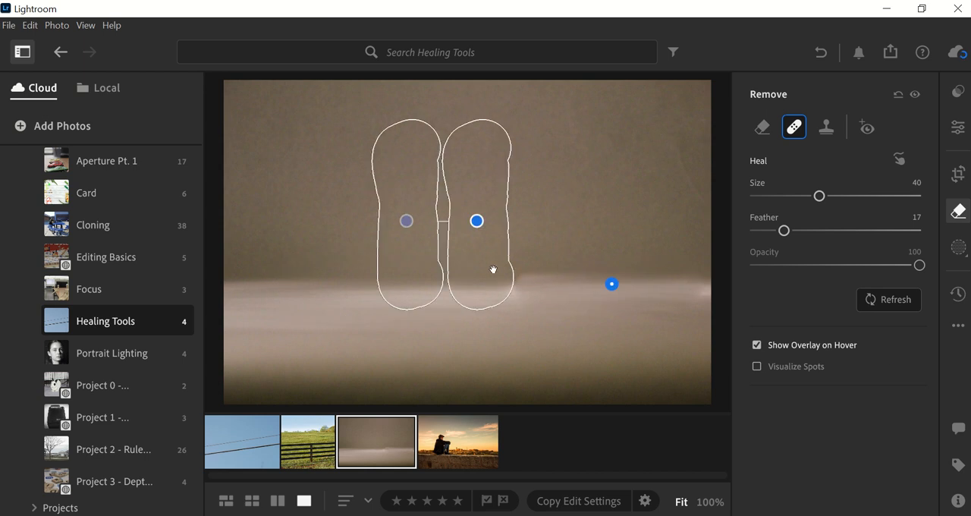
pyautogui.moveTo(523, 252); pyautogui.dragTo(520, 272)
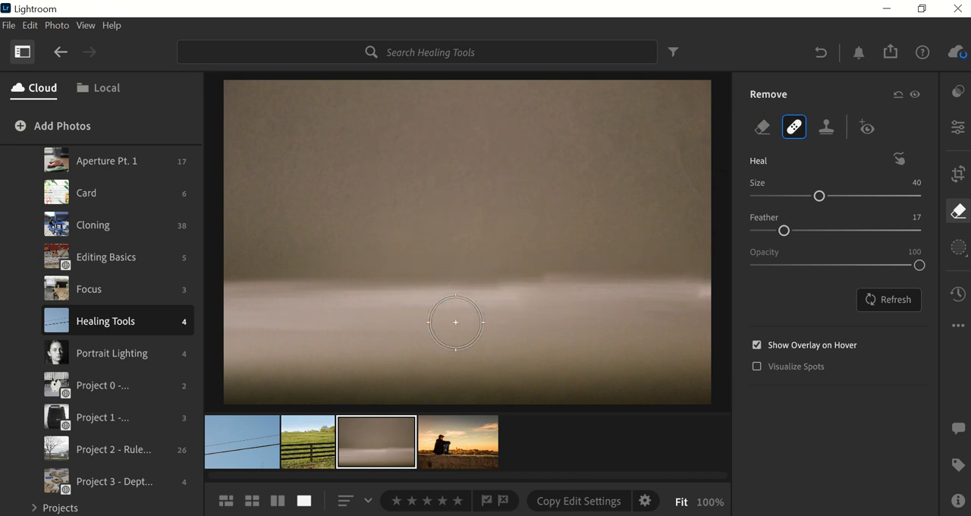
# Open the photo of the man on the wall, try to clone him out at size 40, and align the source with the horizon.
pyautogui.click(437, 456)
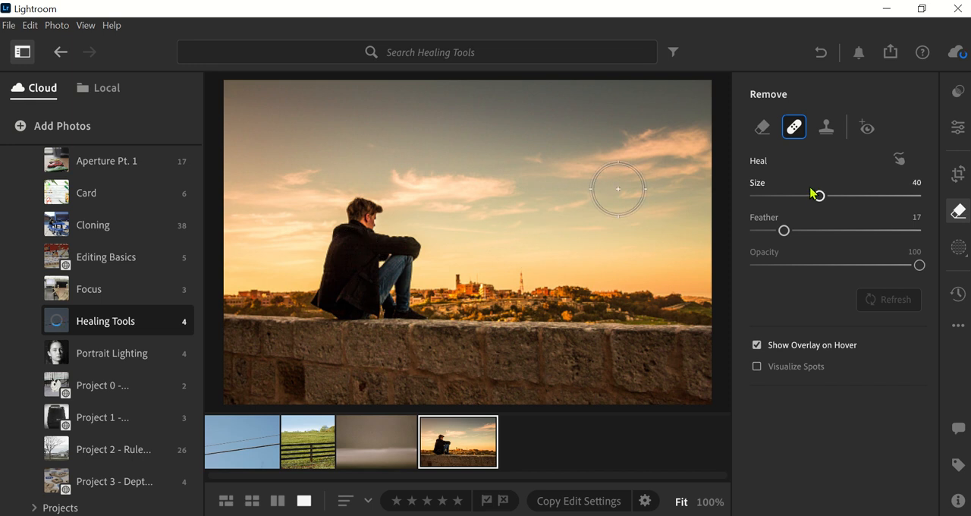
pyautogui.click(826, 128)
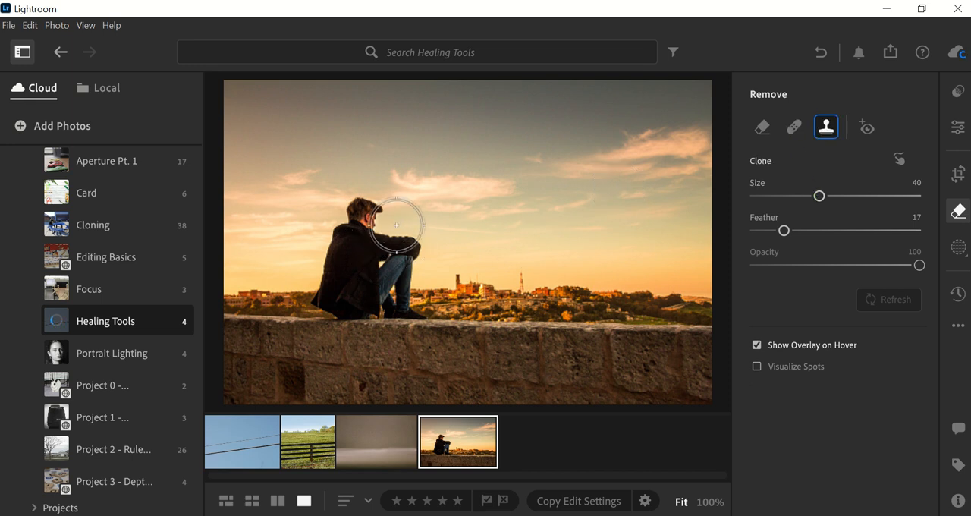
pyautogui.moveTo(366, 215)
pyautogui.mouseDown()
pyautogui.moveTo(331, 292)
pyautogui.moveTo(413, 296)
pyautogui.moveTo(387, 278)
pyautogui.moveTo(401, 256)
pyautogui.mouseUp()
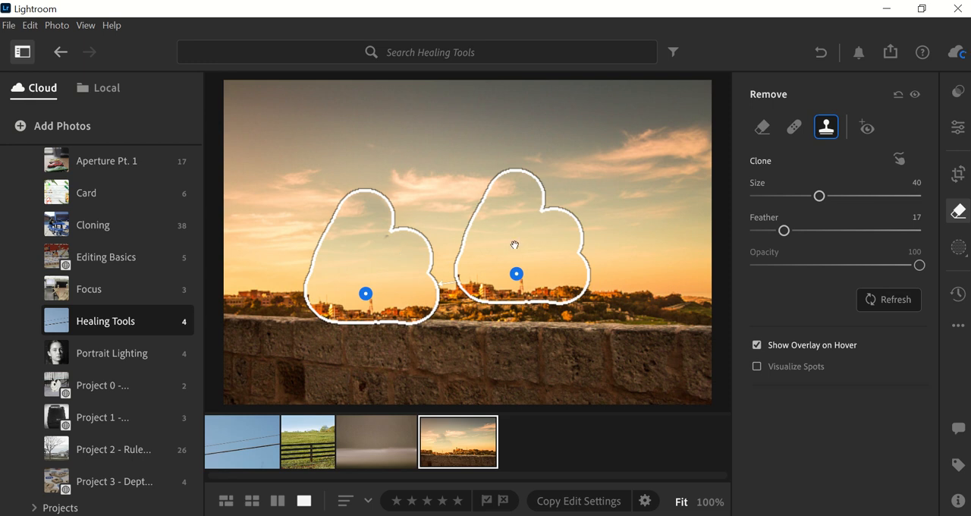
pyautogui.moveTo(515, 245)
pyautogui.mouseDown()
pyautogui.moveTo(537, 270)
pyautogui.moveTo(570, 269)
pyautogui.mouseUp()
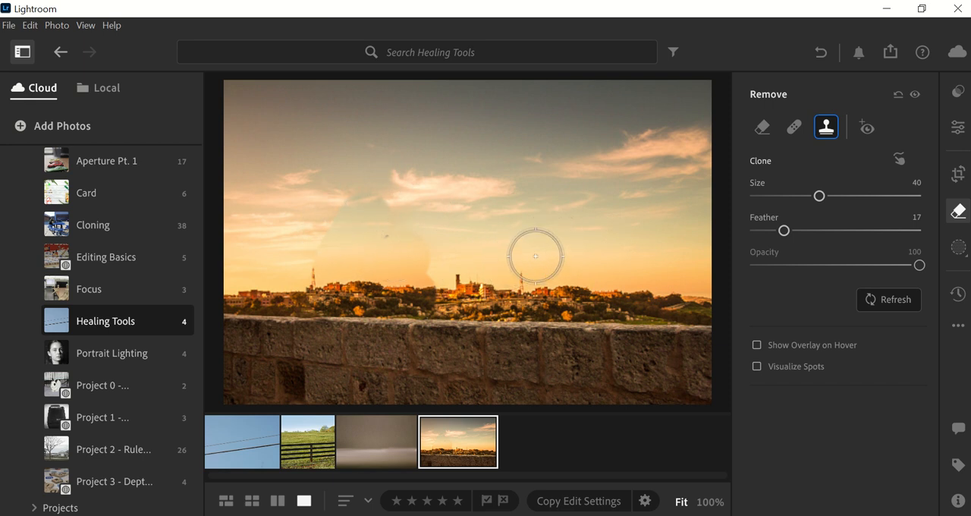
# Try converting the clone repair to Heal, painting a second Heal stroke over the sky, and moving its source.
pyautogui.click(794, 126)
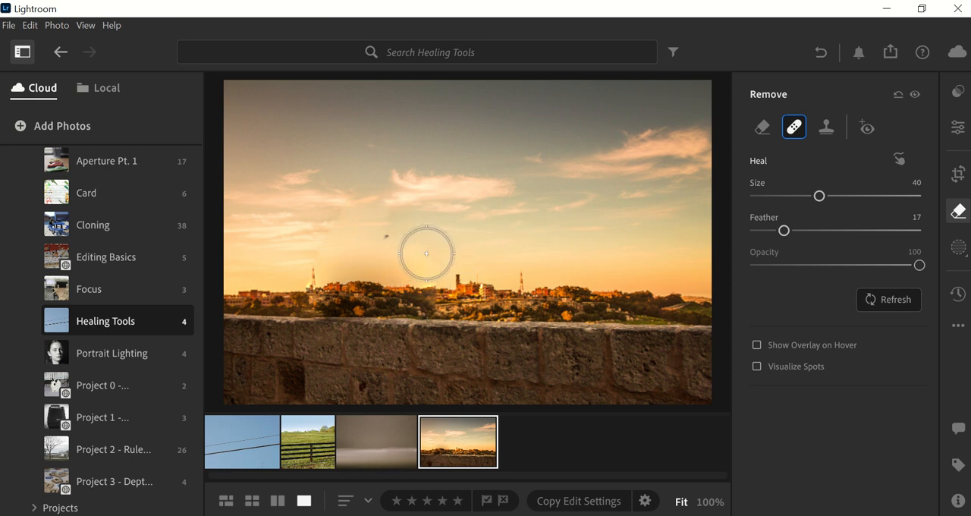
pyautogui.moveTo(426, 254)
pyautogui.mouseDown()
pyautogui.moveTo(367, 205)
pyautogui.moveTo(316, 263)
pyautogui.moveTo(312, 254)
pyautogui.mouseUp()
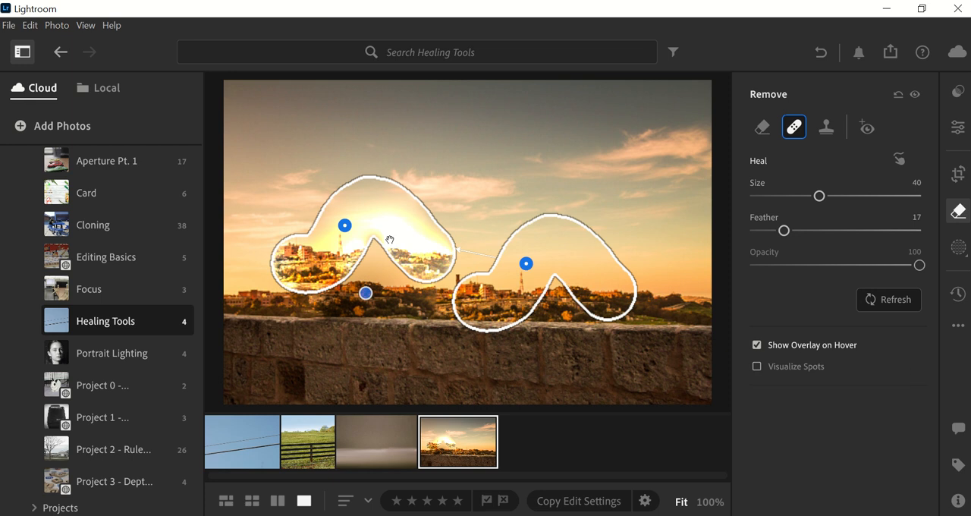
pyautogui.moveTo(574, 270)
pyautogui.mouseDown()
pyautogui.moveTo(595, 201)
pyautogui.moveTo(618, 200)
pyautogui.moveTo(643, 225)
pyautogui.mouseUp()
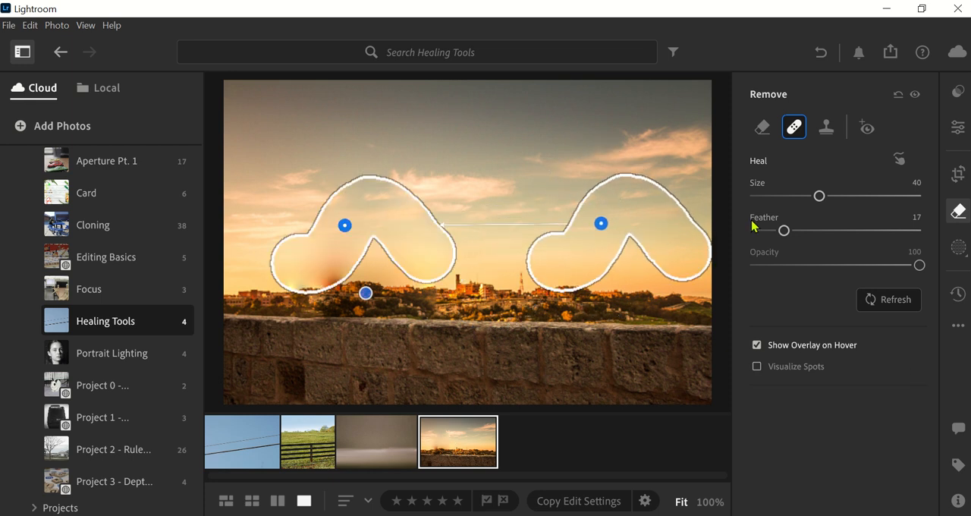
# Check the healed sky with the hover overlay off, restore the overlay, and delete the repairs covering the man.
pyautogui.click(758, 345)
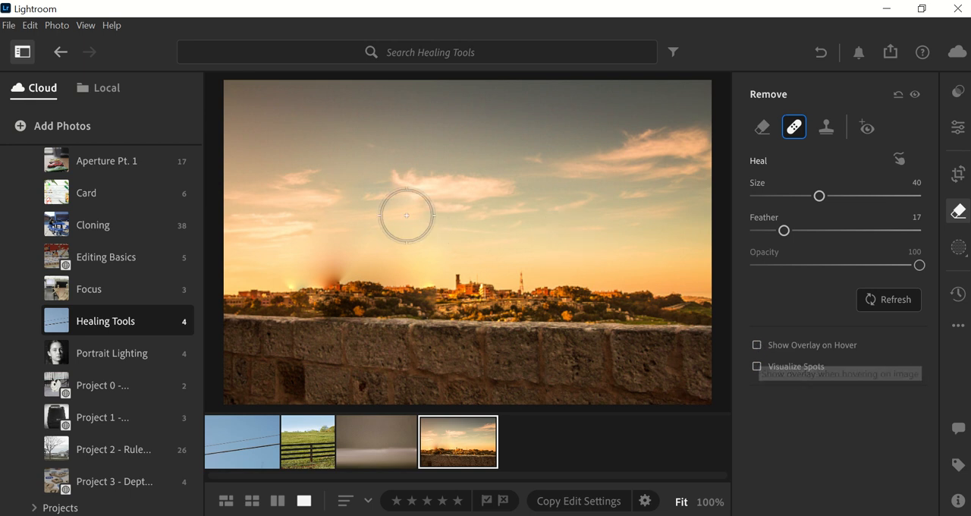
pyautogui.click(757, 345)
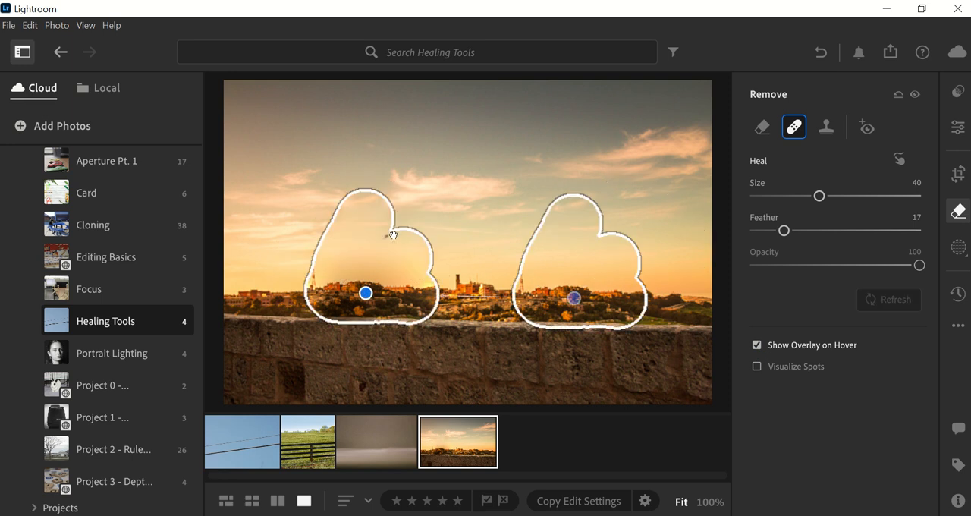
pyautogui.press('Delete')
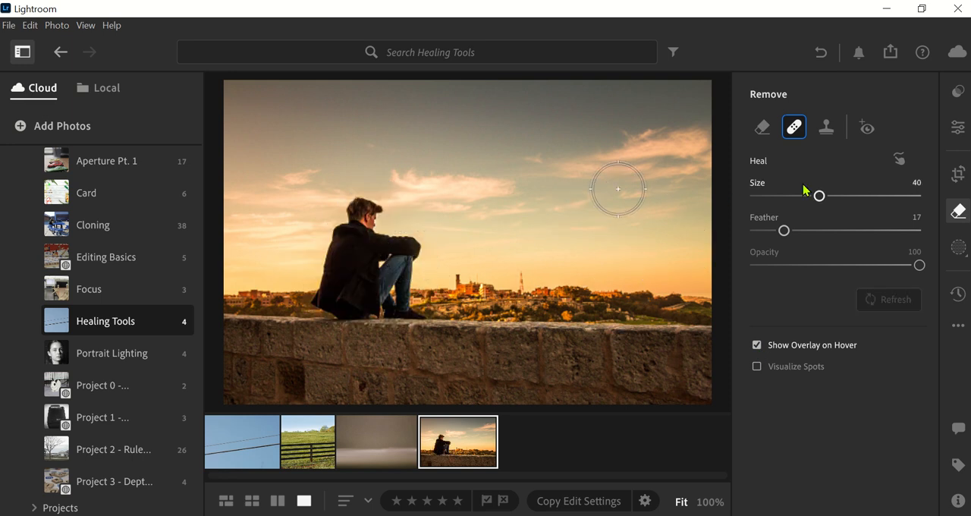
# Remove the seated man with the size 40 Remove brush, keeping Generative AI and Object Aware on.
pyautogui.click(763, 127)
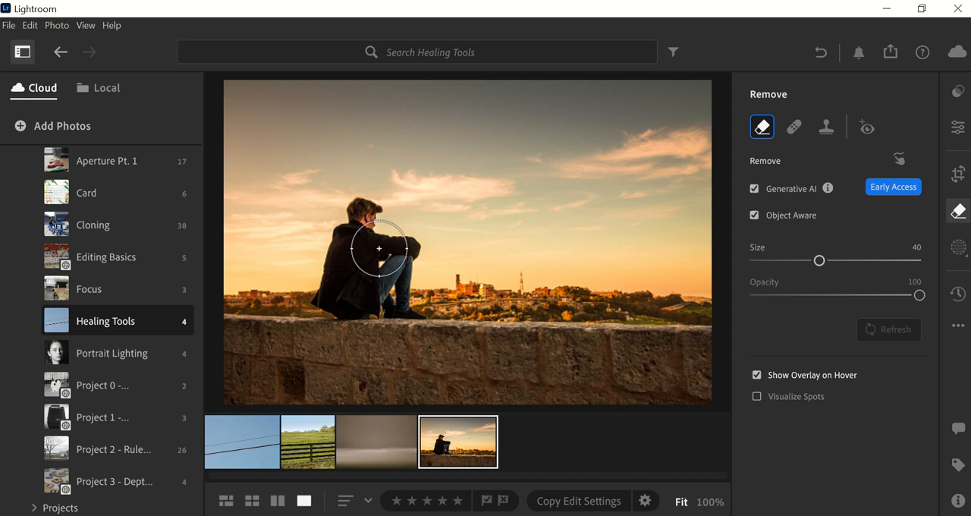
pyautogui.moveTo(369, 221)
pyautogui.mouseDown()
pyautogui.moveTo(334, 293)
pyautogui.moveTo(416, 295)
pyautogui.moveTo(393, 256)
pyautogui.mouseUp()
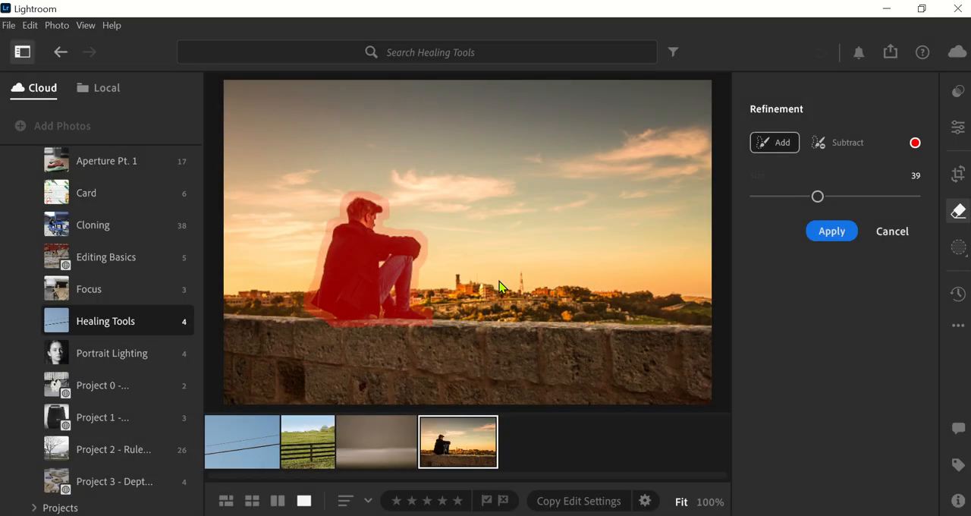
pyautogui.click(835, 233)
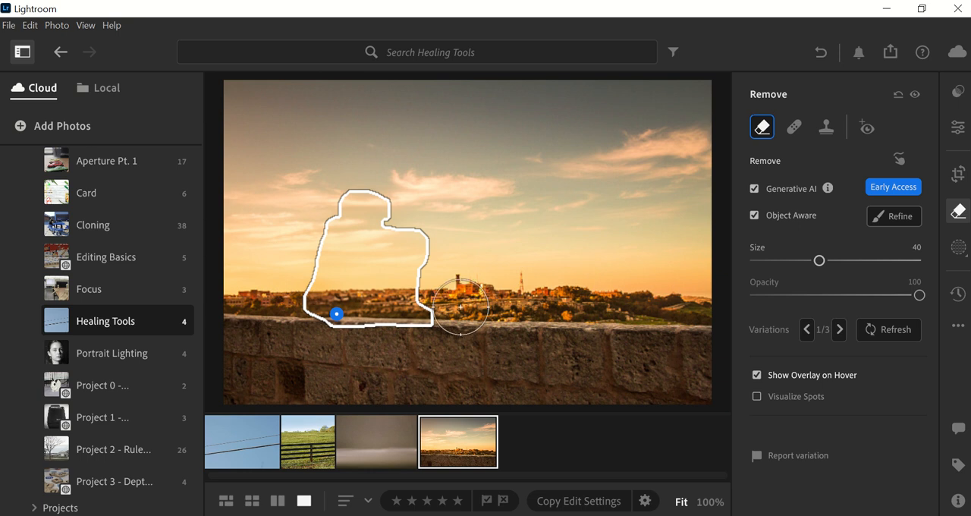
# Compare the three generated variations of the repair on the wall and return to variation 1.
pyautogui.click(839, 330)
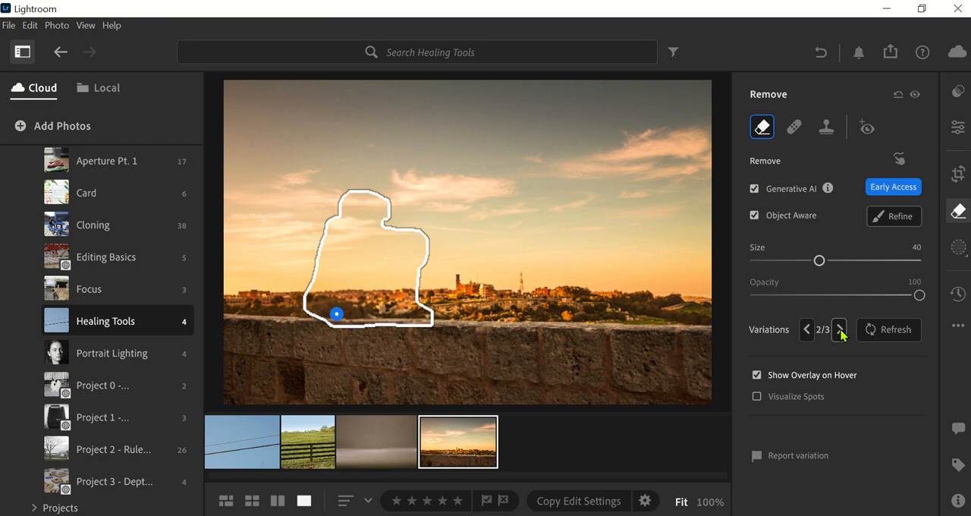
pyautogui.click(840, 330)
pyautogui.click(839, 331)
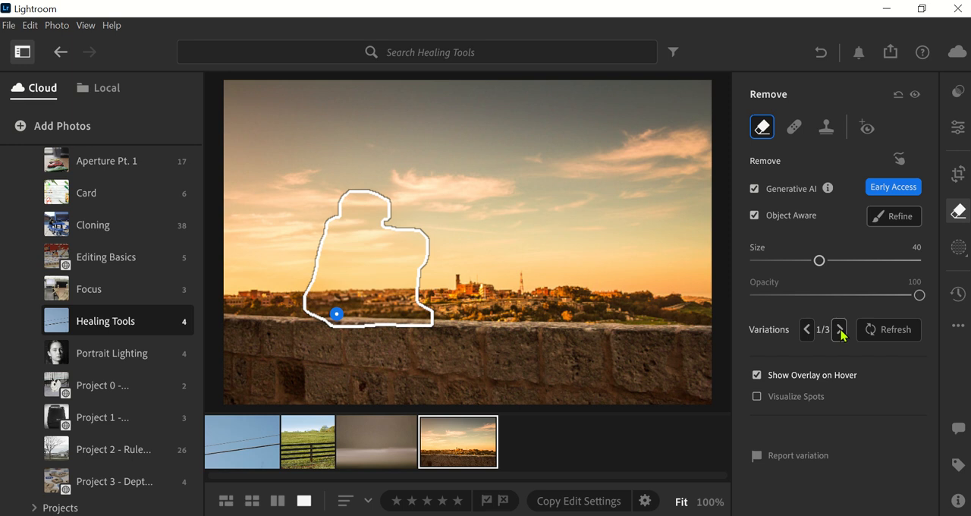
pyautogui.click(839, 331)
pyautogui.click(839, 330)
pyautogui.click(840, 330)
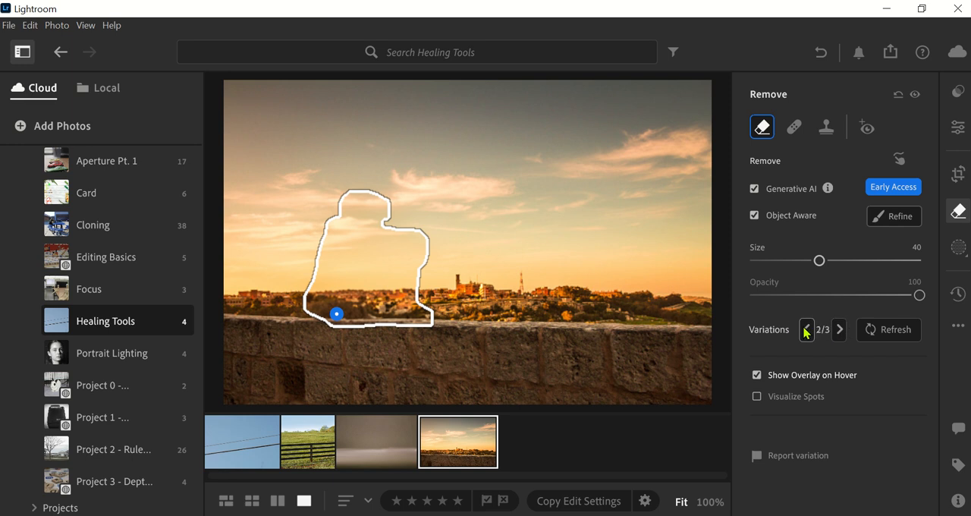
pyautogui.click(806, 330)
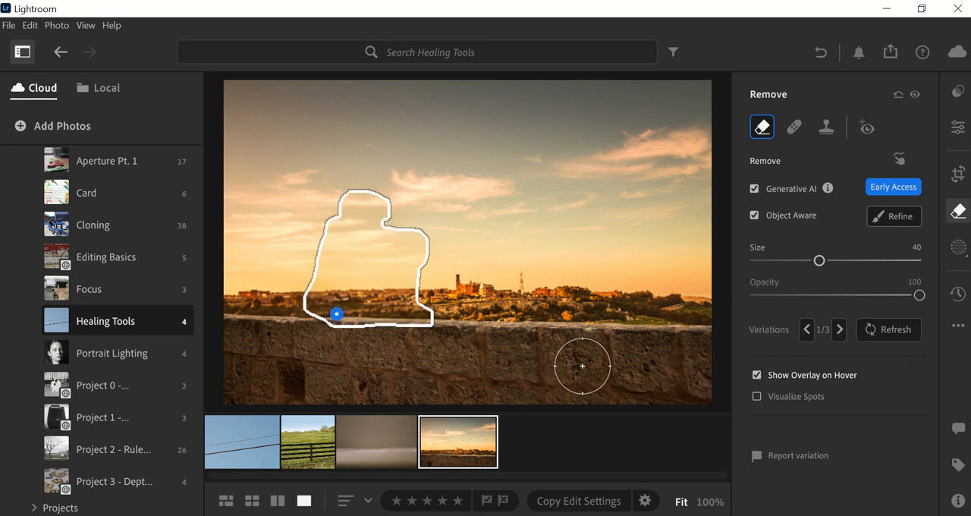